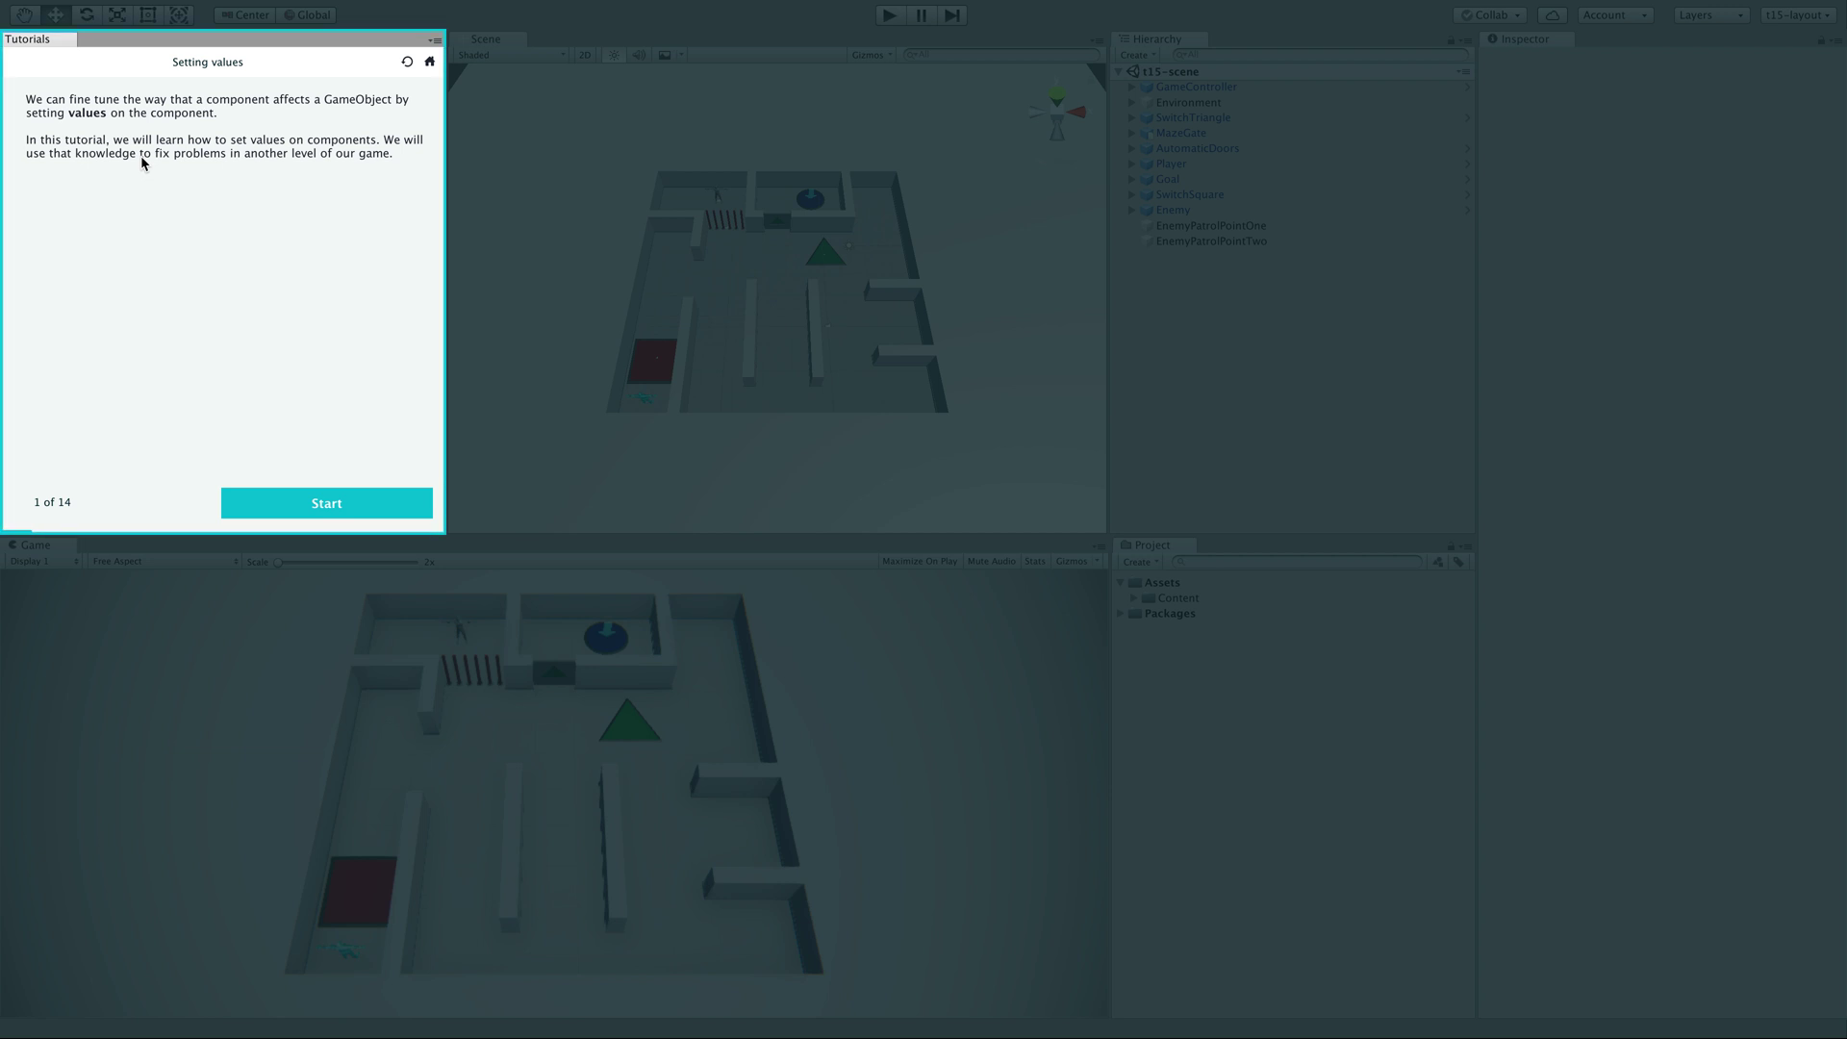
Step: Start the Setting values tutorial, test the level by moving the character toward the red square marker, and exit Play Mode
{"action": "left_click", "coordinate": [341, 505]}
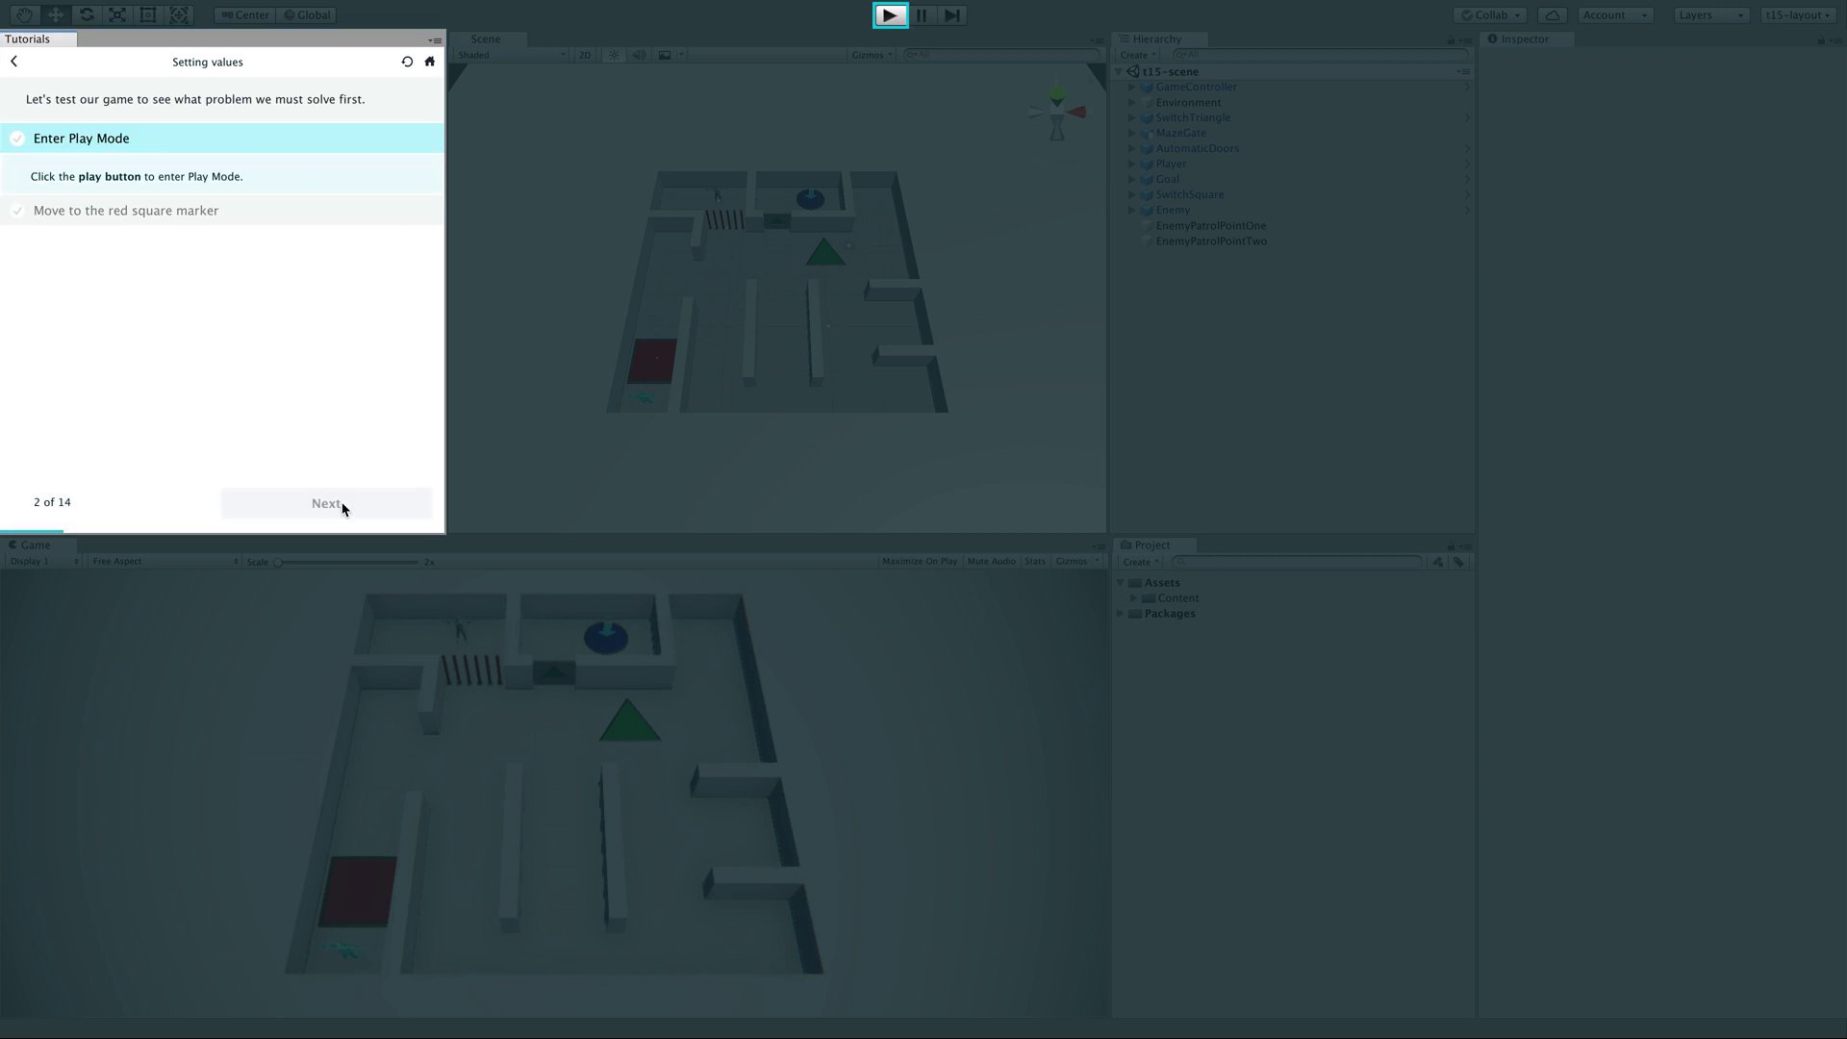
{"action": "left_click", "coordinate": [889, 17]}
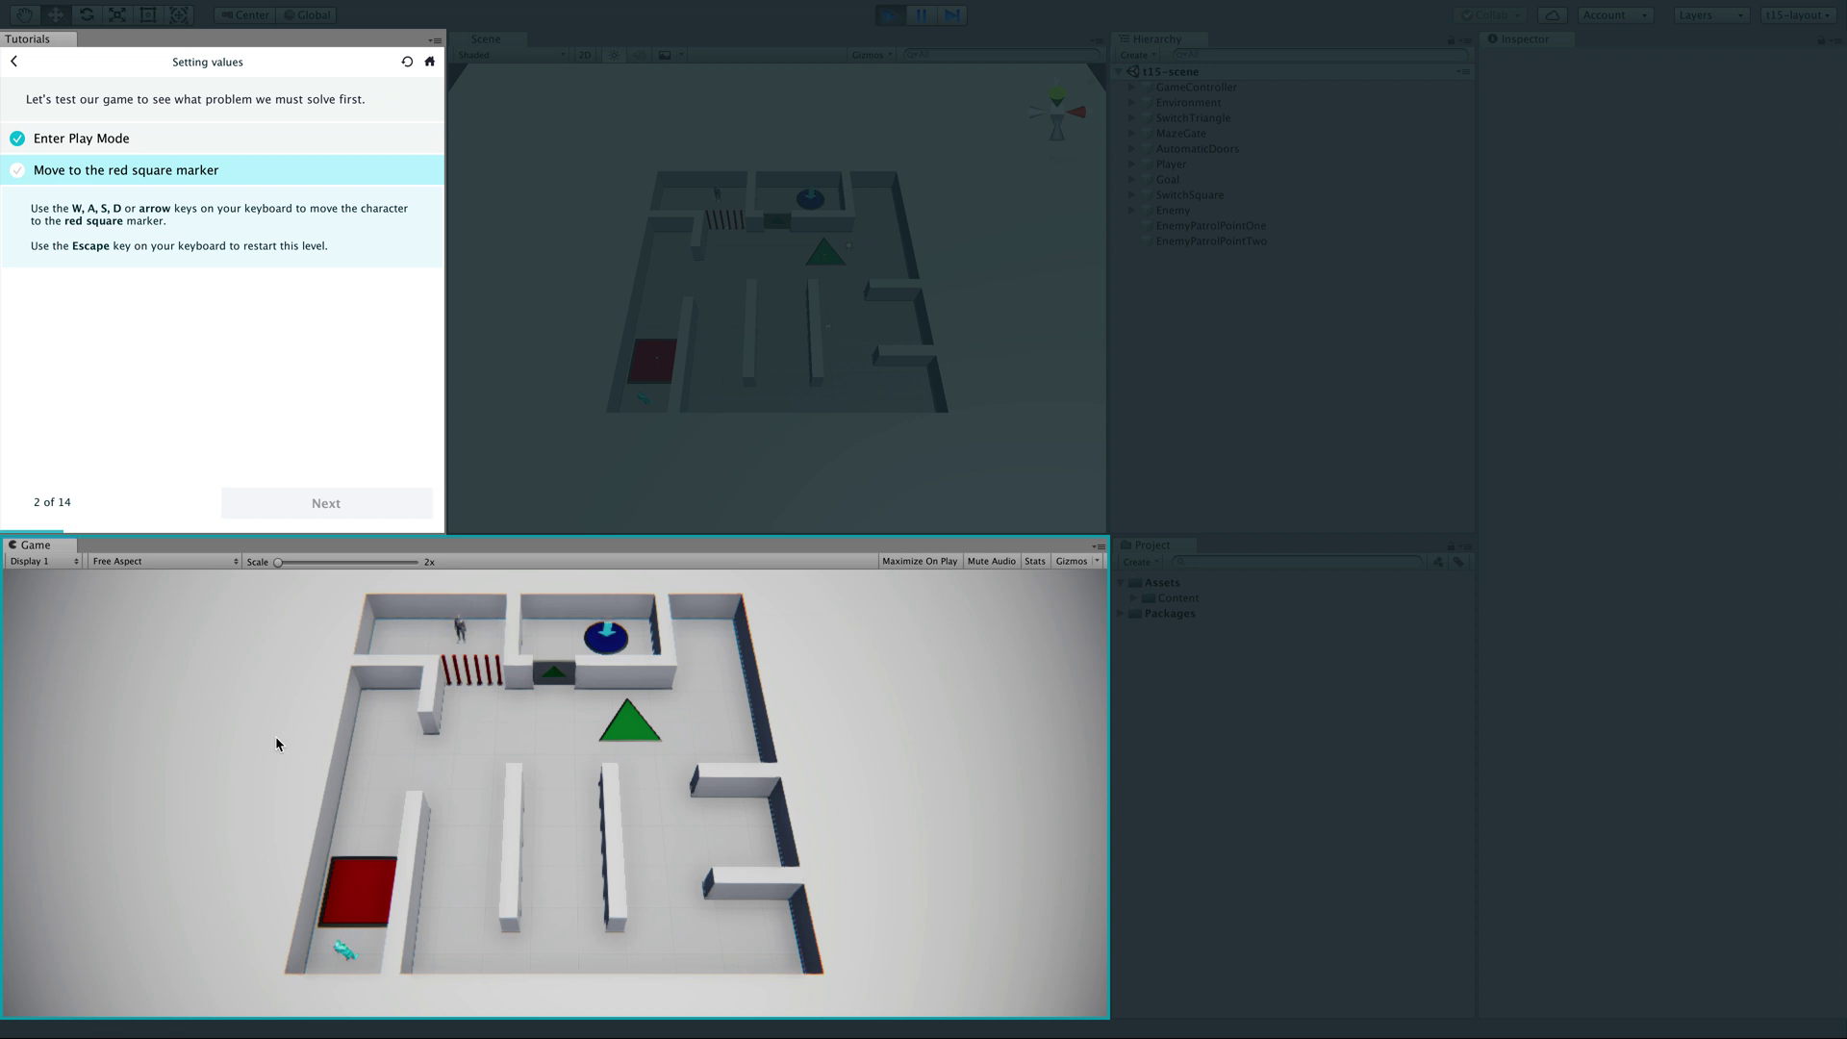
{"action": "left_click", "coordinate": [355, 965]}
{"action": "key", "text": "w"}
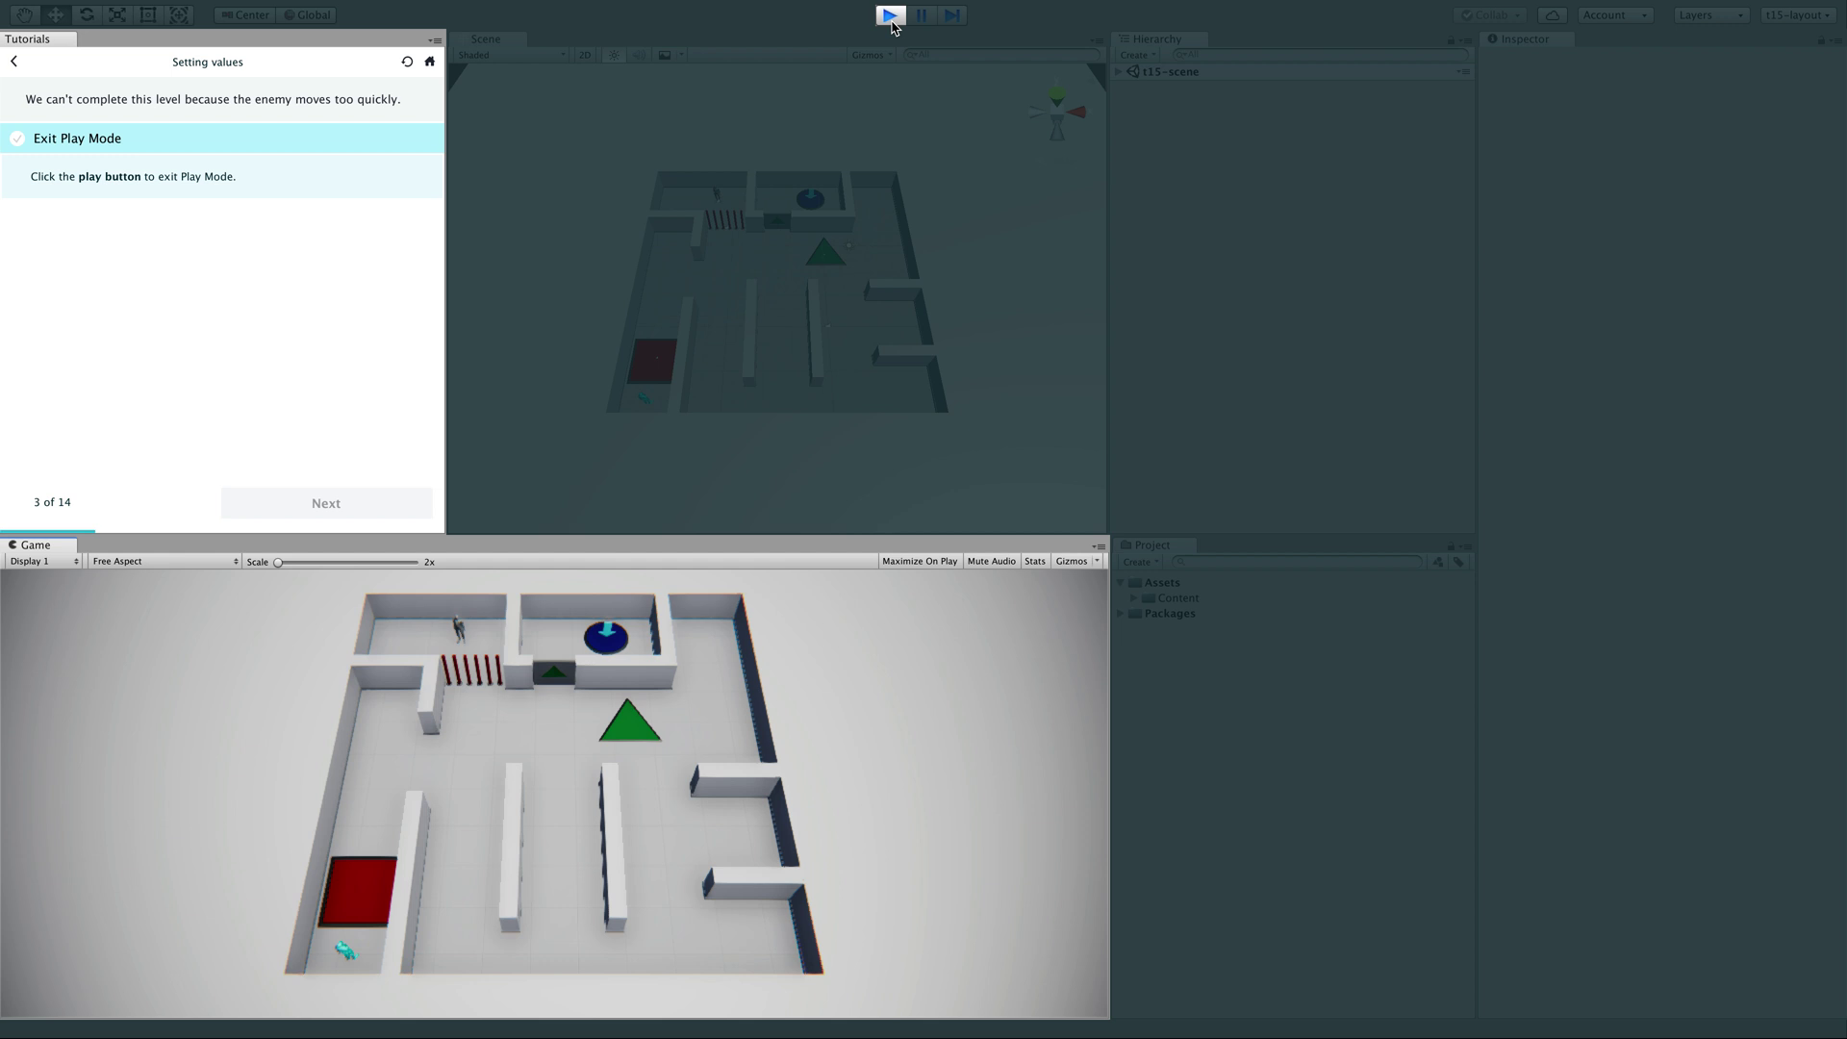
{"action": "left_click", "coordinate": [890, 17]}
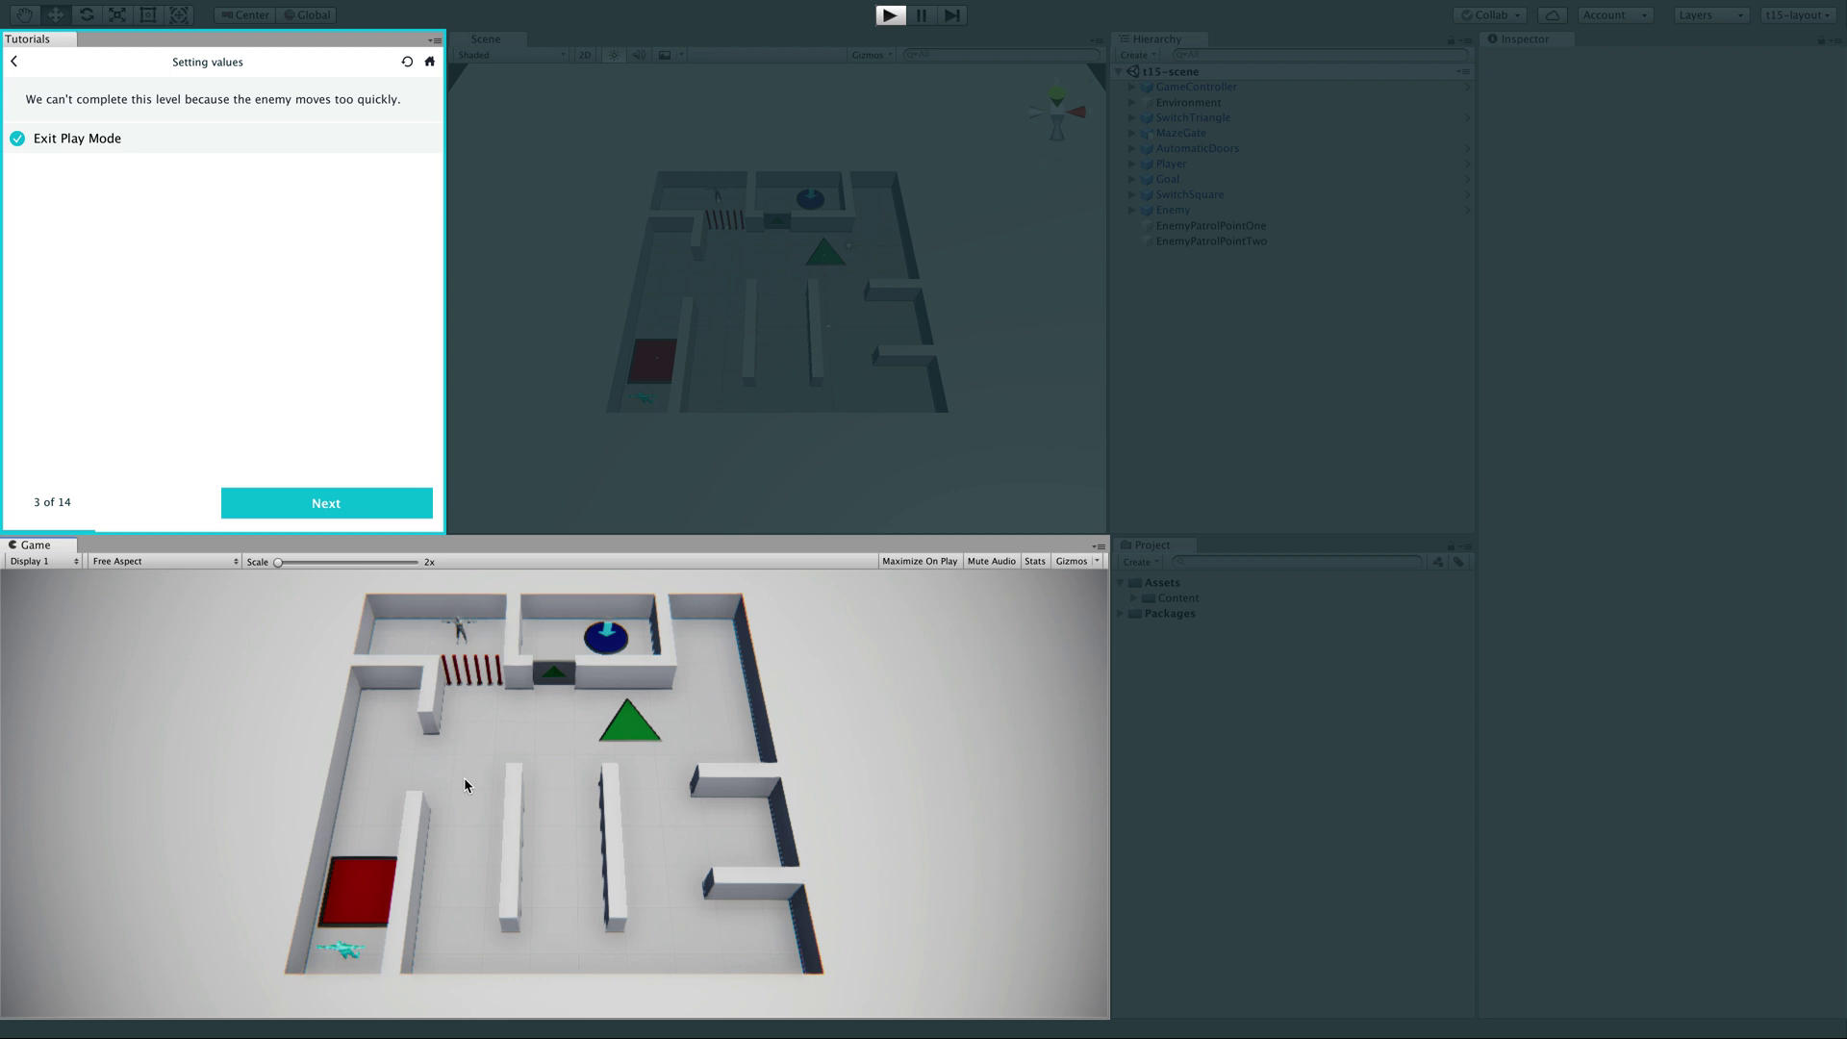
Step: Continue the tutorial and select the Enemy GameObject in the scene hierarchy, leaving its child objects collapsed
{"action": "left_click", "coordinate": [363, 504]}
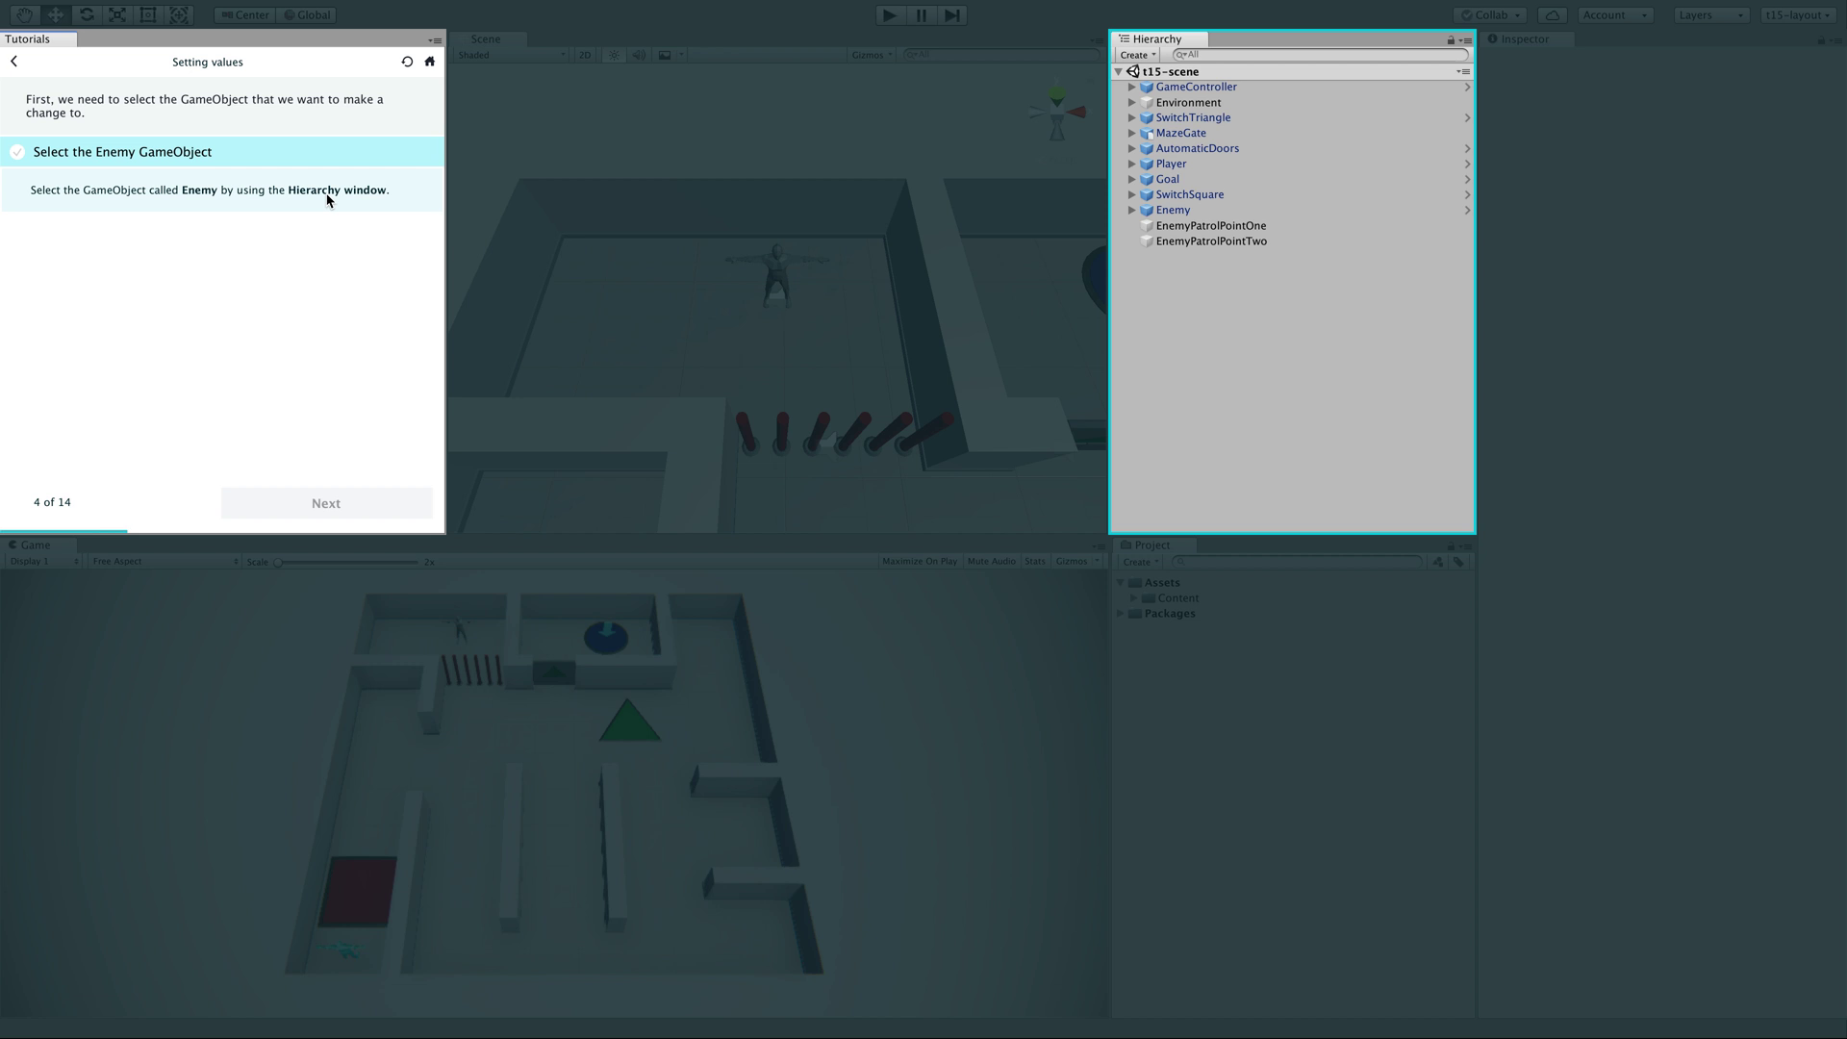
{"action": "left_click", "coordinate": [1181, 211]}
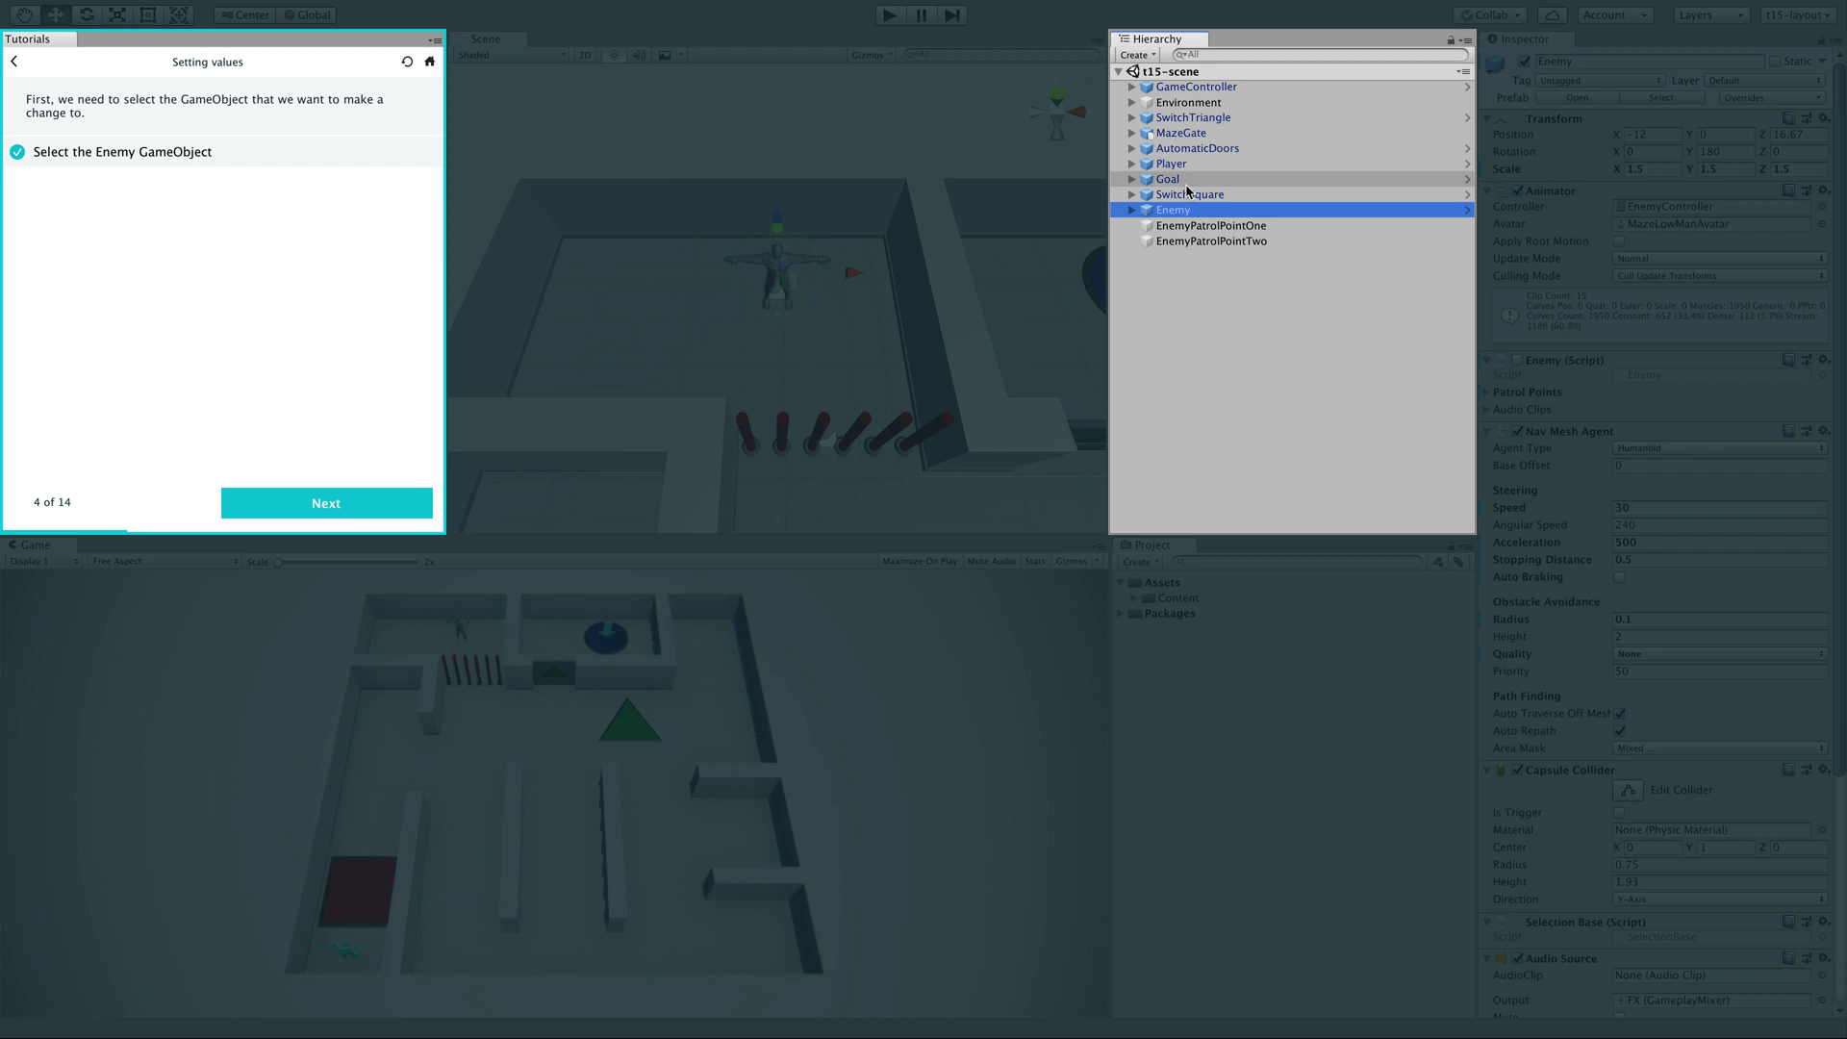
{"action": "left_click", "coordinate": [1133, 210]}
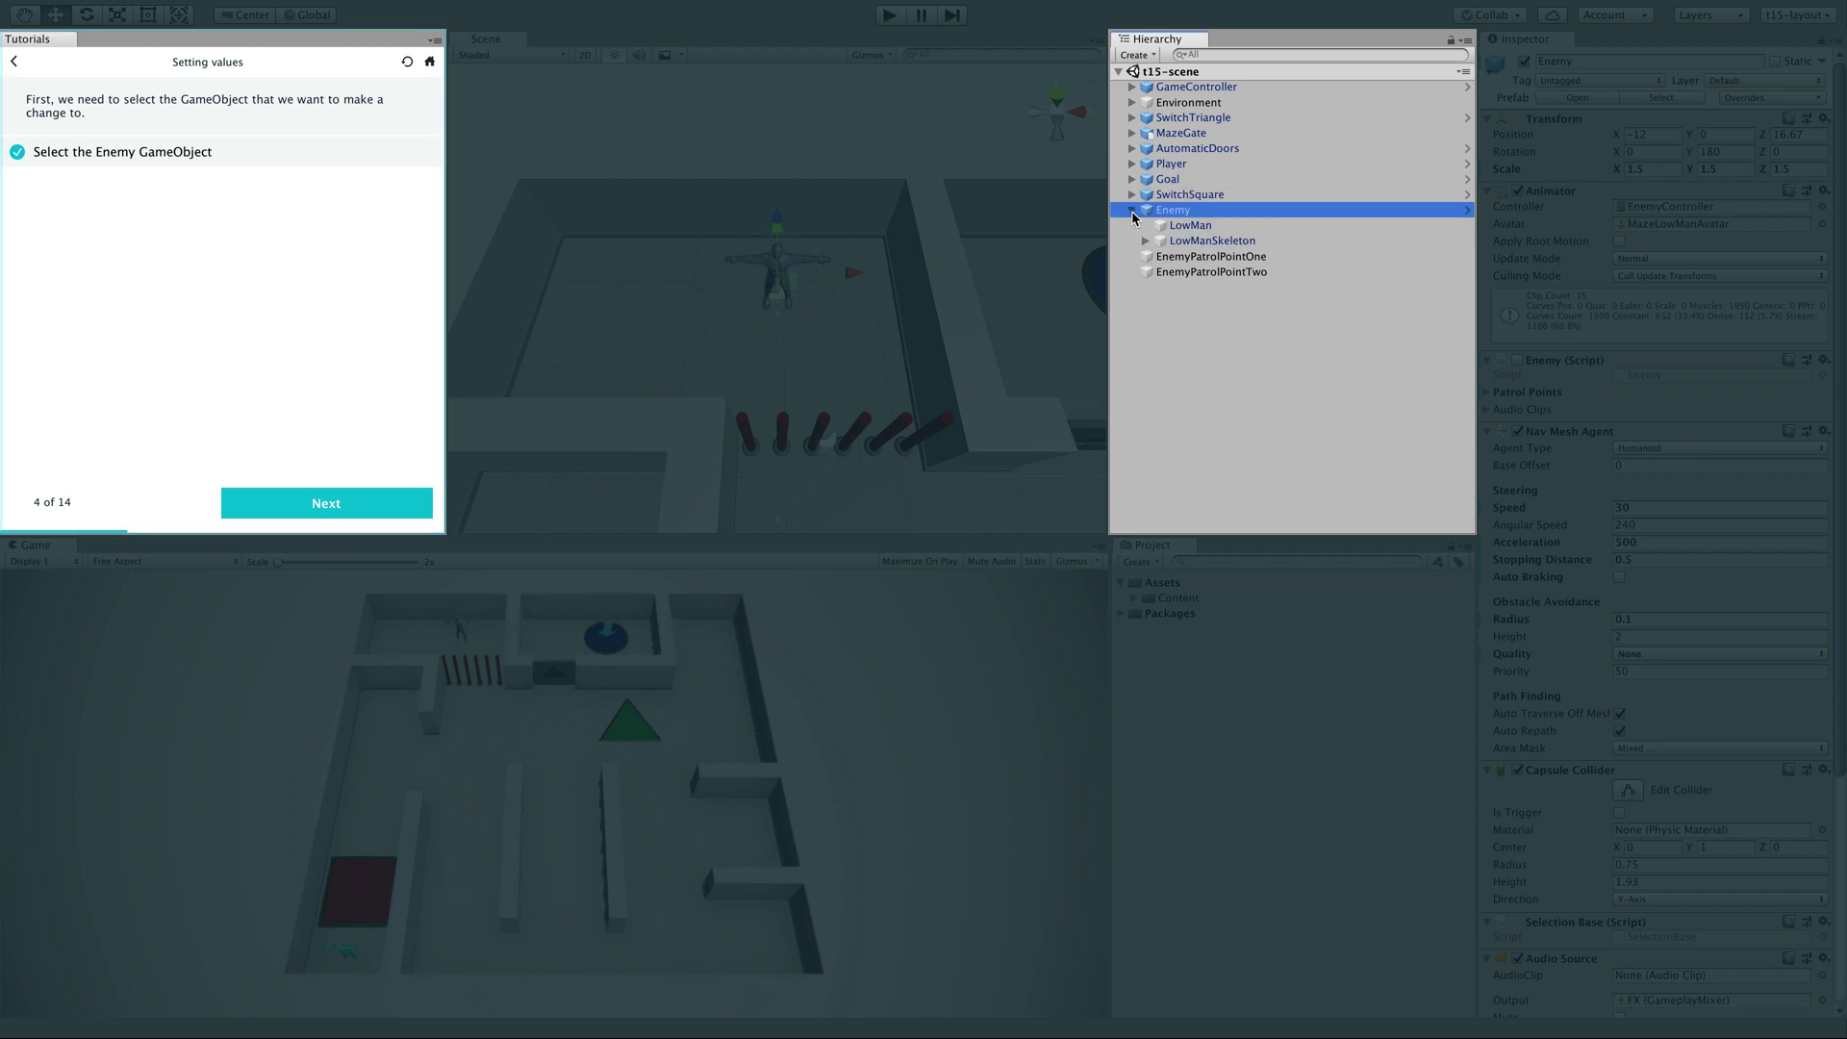
{"action": "left_click", "coordinate": [1132, 211]}
{"action": "left_click", "coordinate": [1187, 195]}
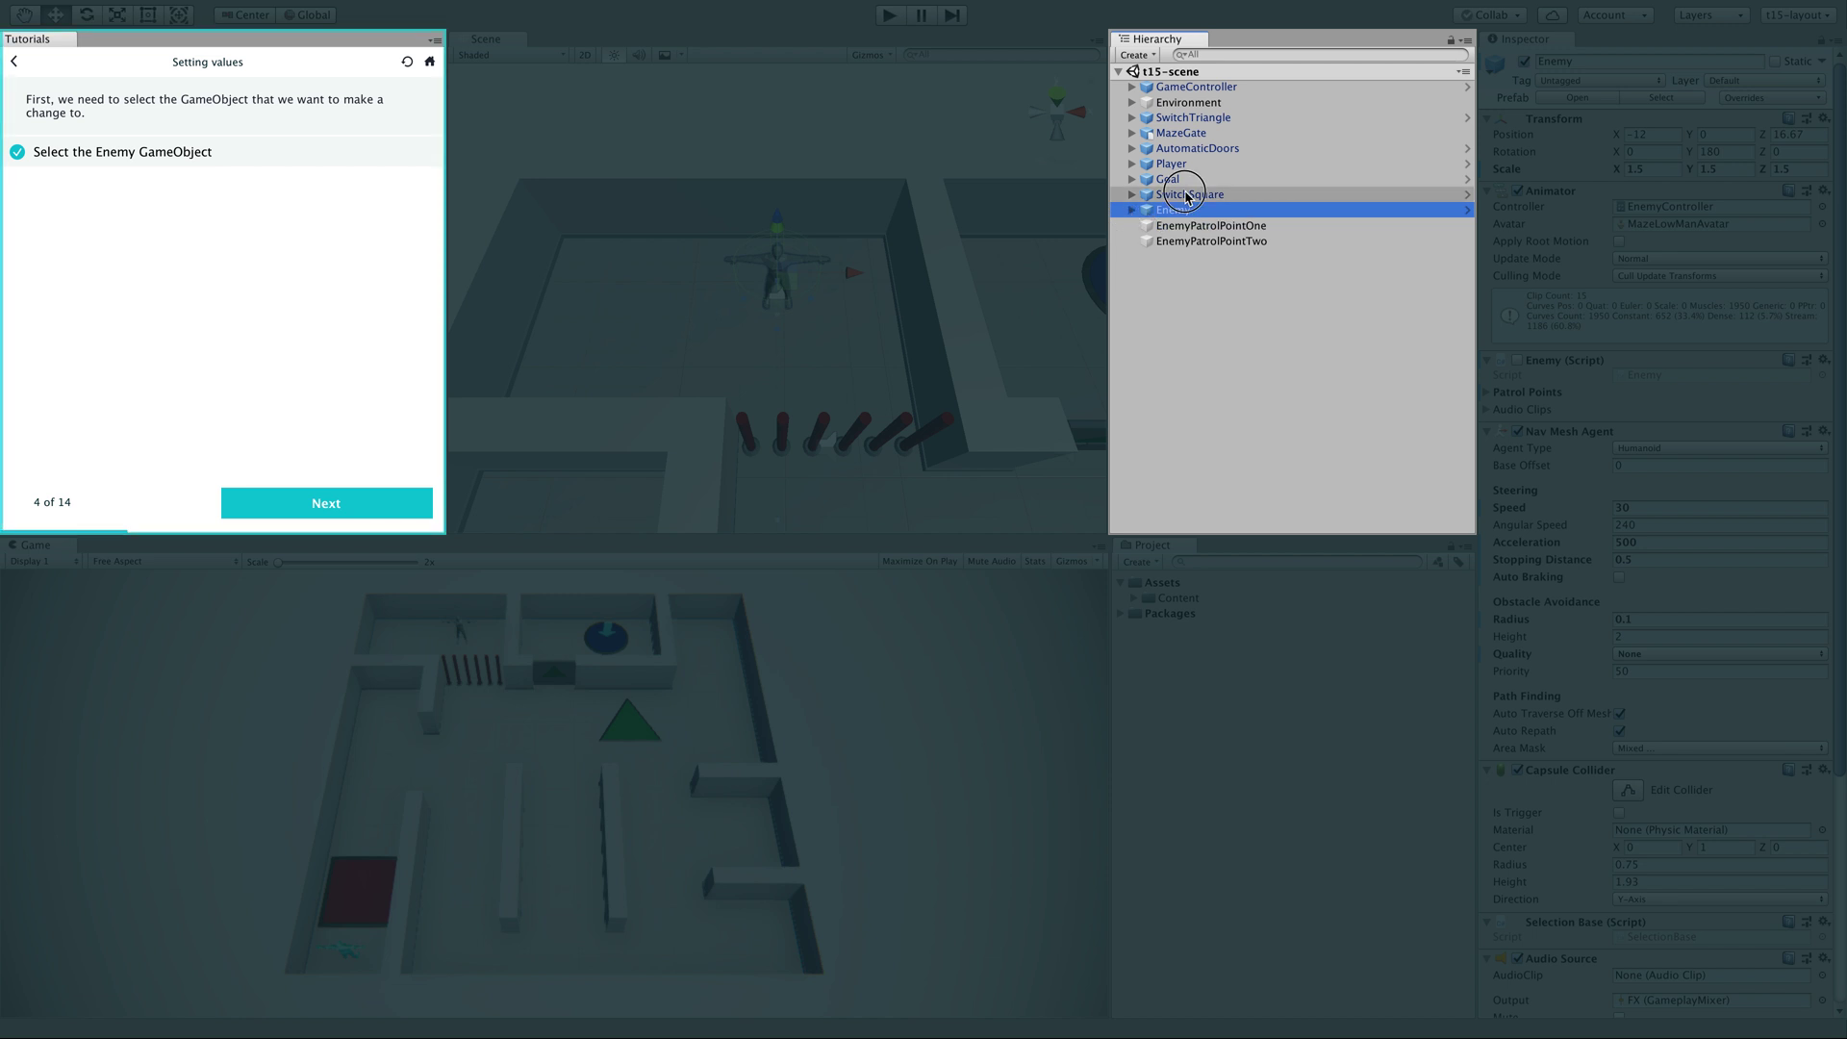
{"action": "left_click", "coordinate": [1187, 211]}
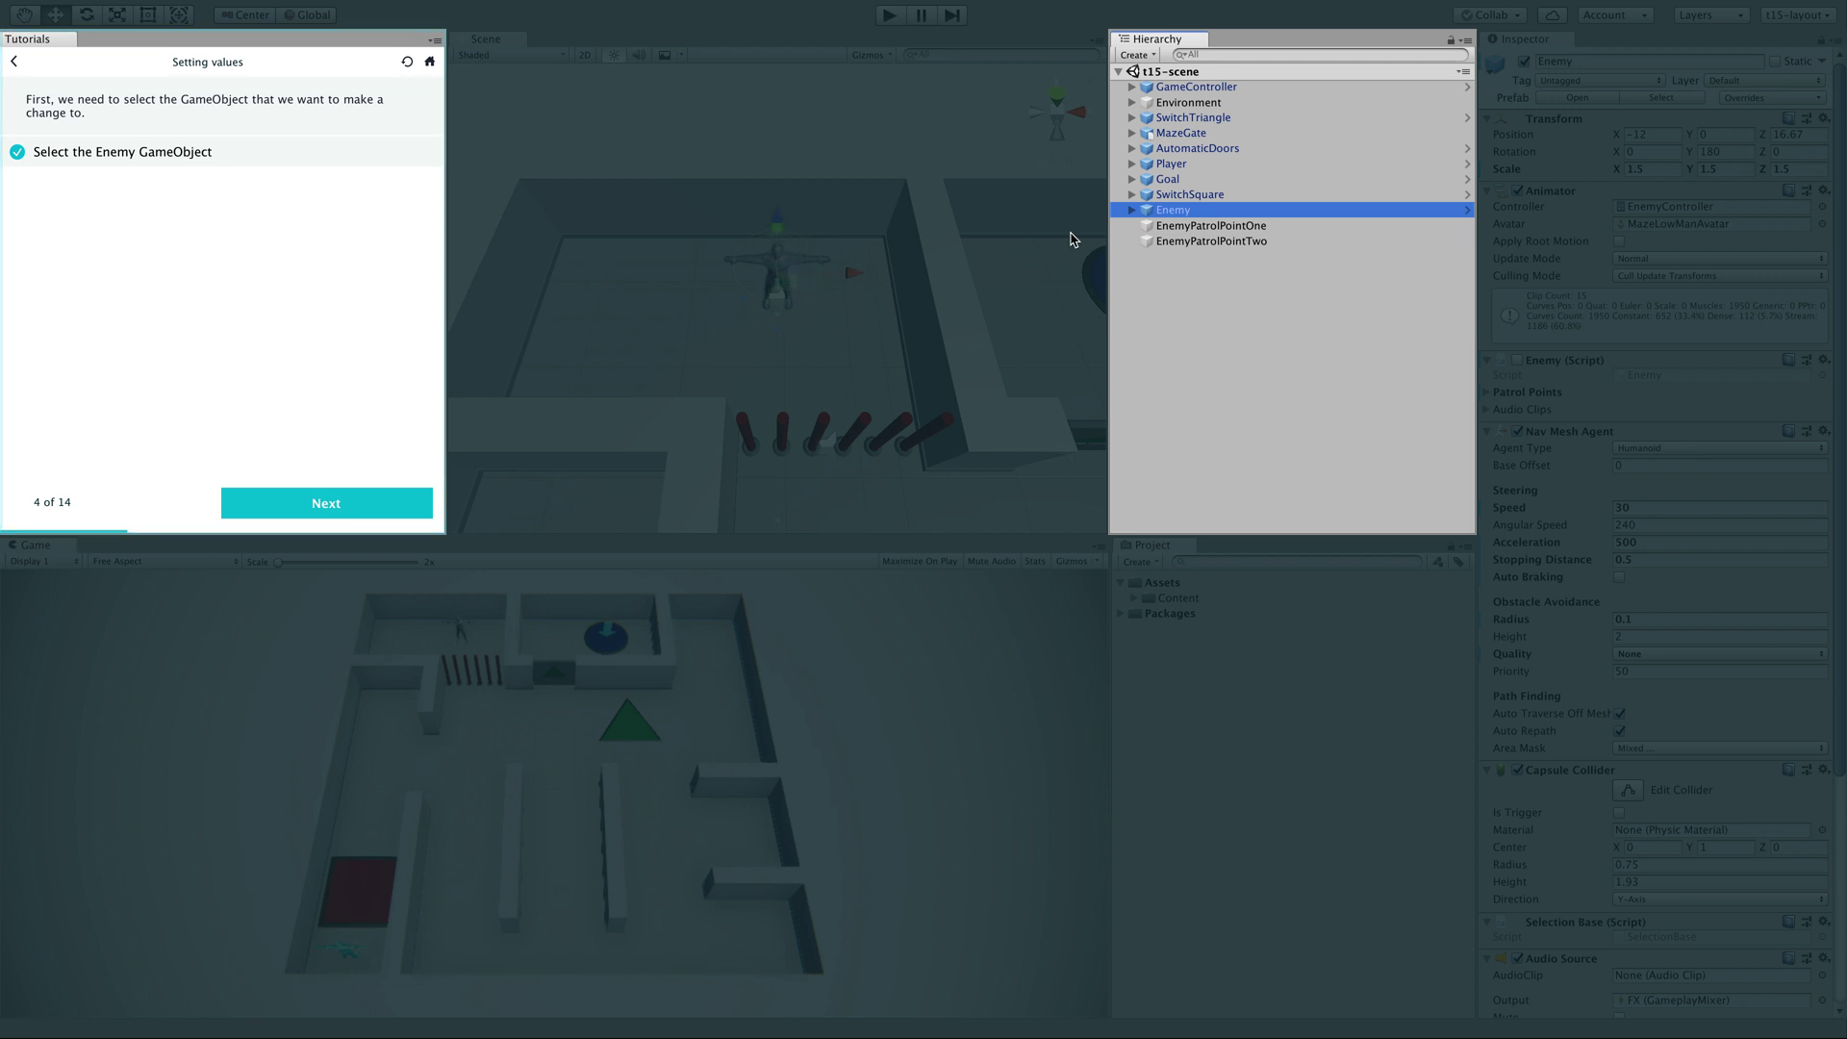
{"action": "left_click", "coordinate": [1183, 196]}
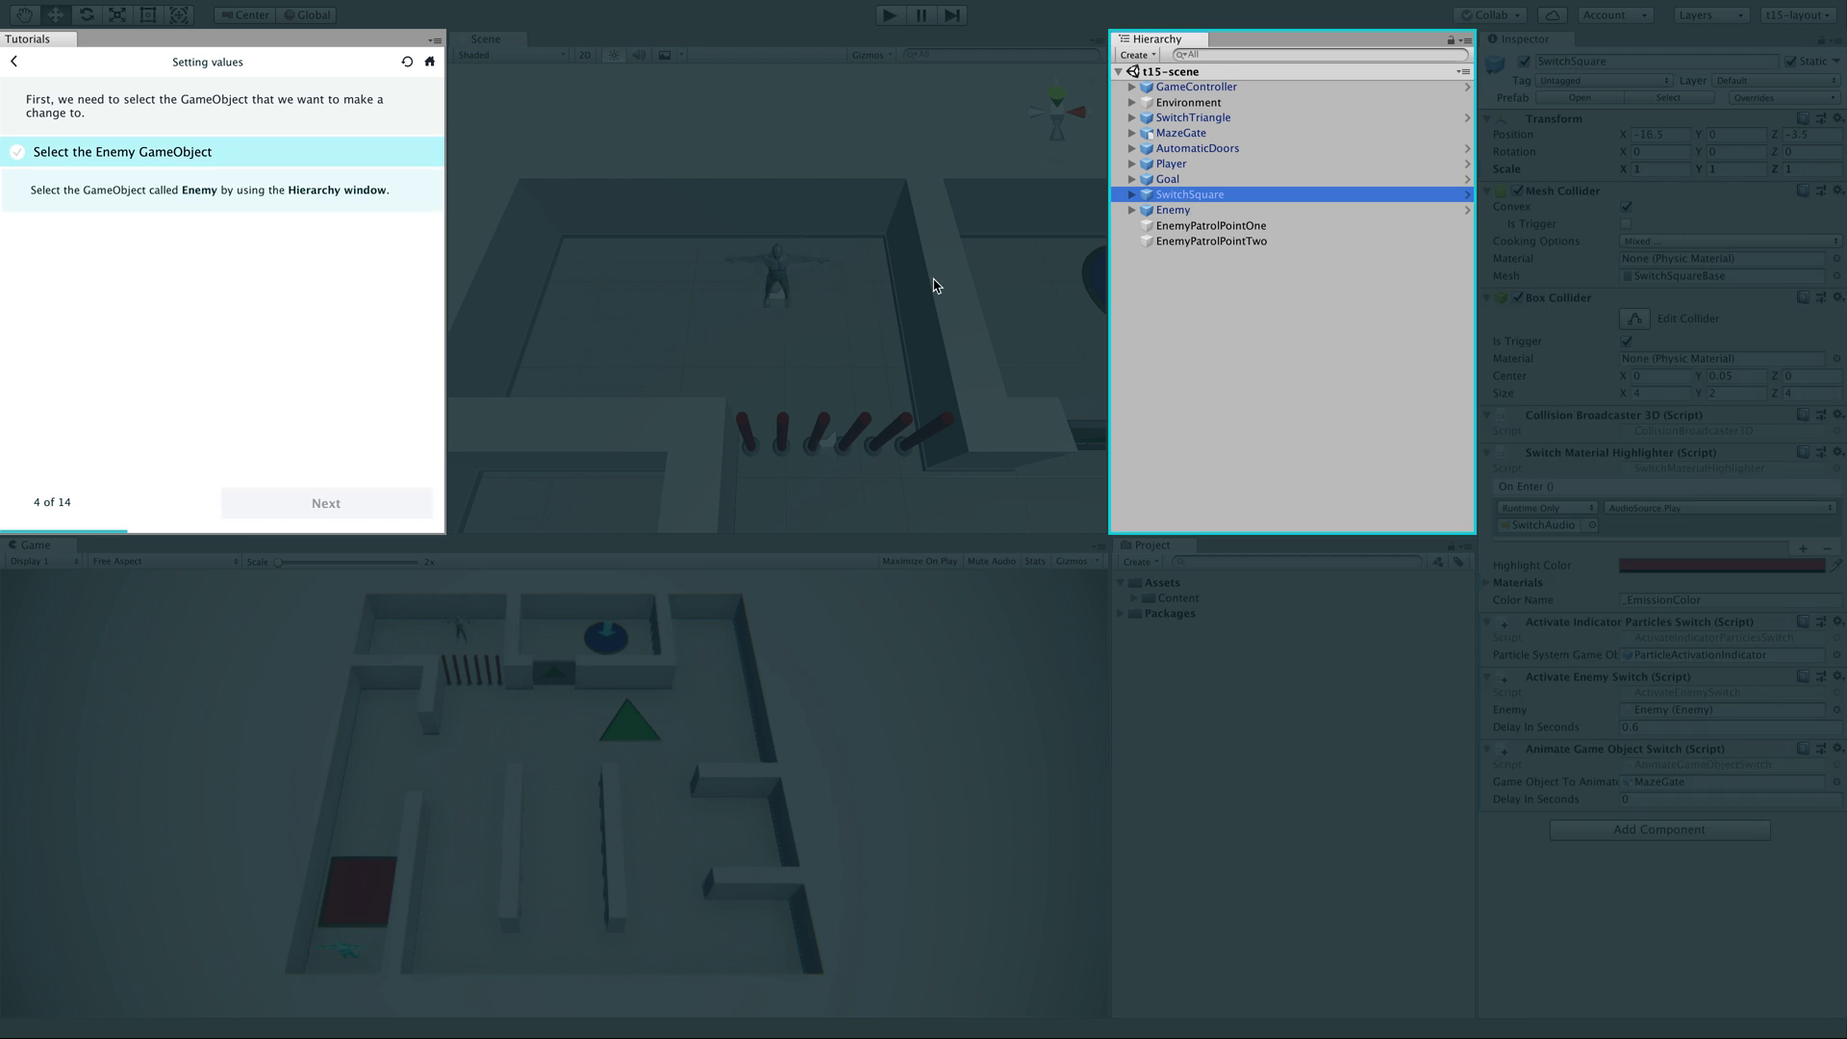
{"action": "left_click", "coordinate": [1168, 212]}
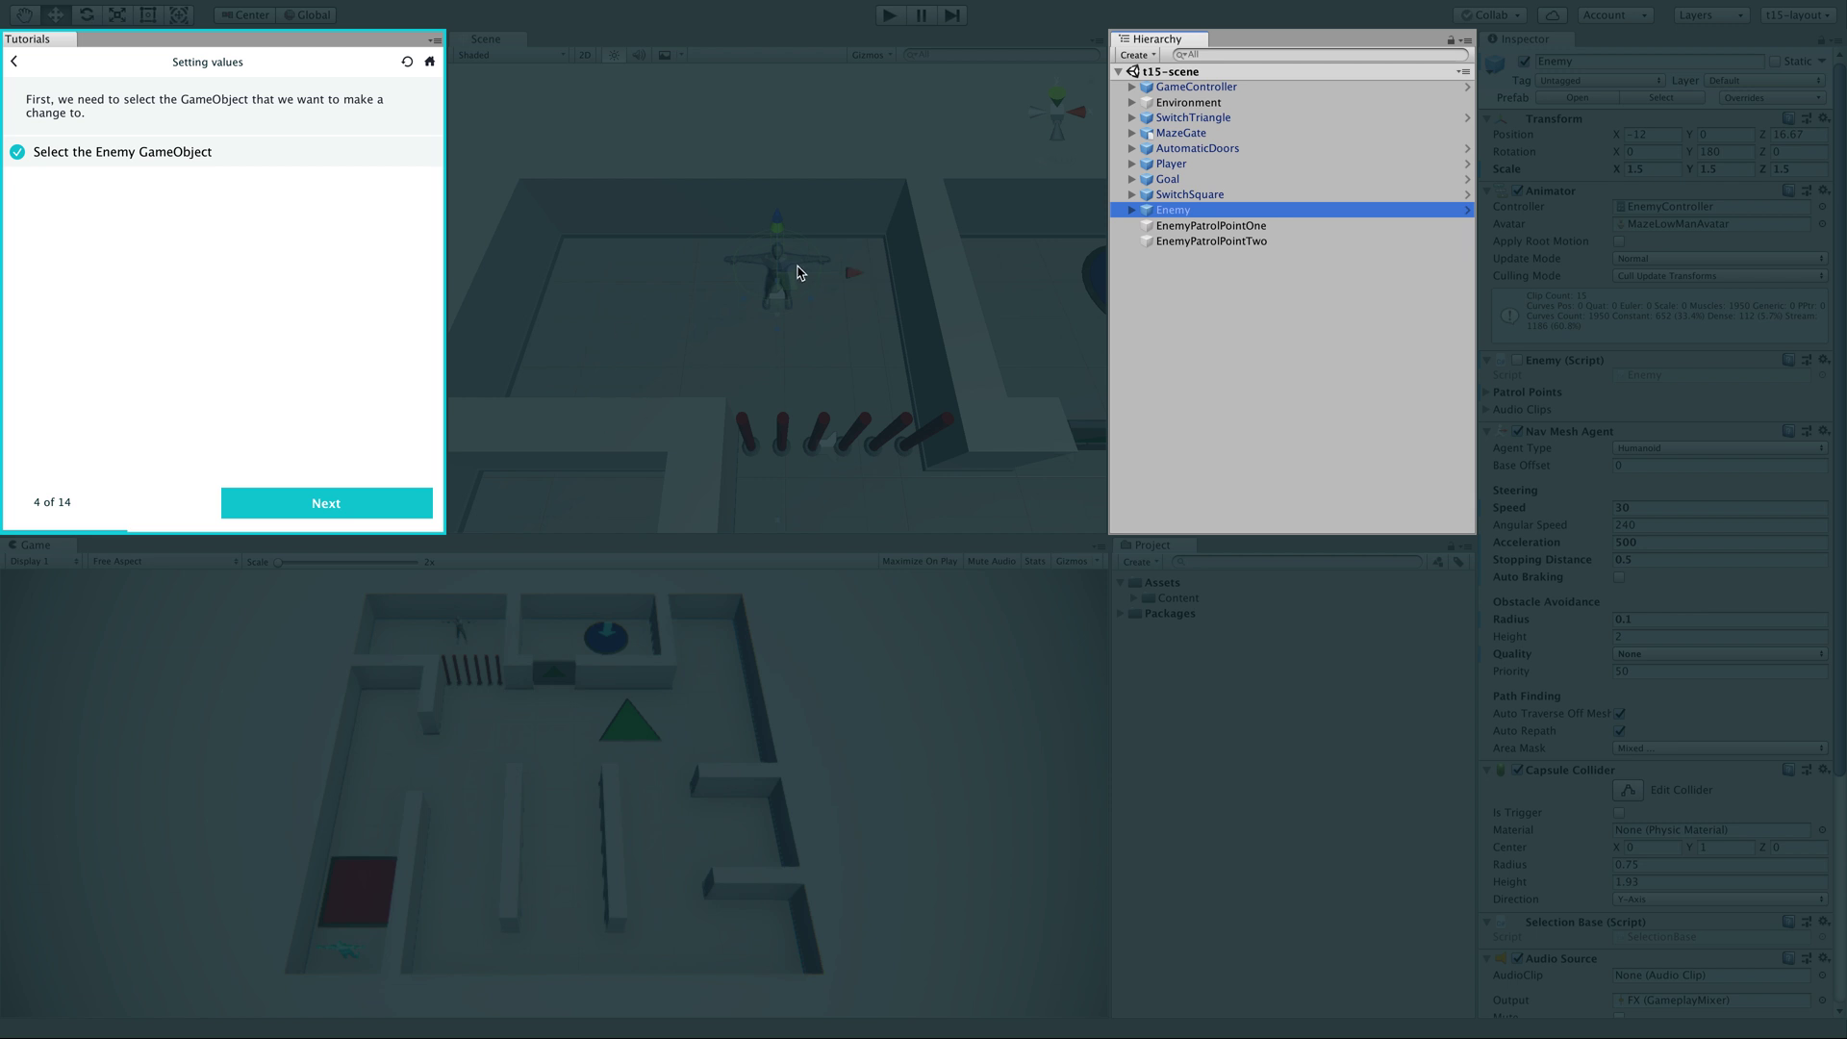
Step: Set the Speed of the Enemy's Nav Mesh Agent to 1 and continue the tutorial
{"action": "left_click", "coordinate": [351, 504]}
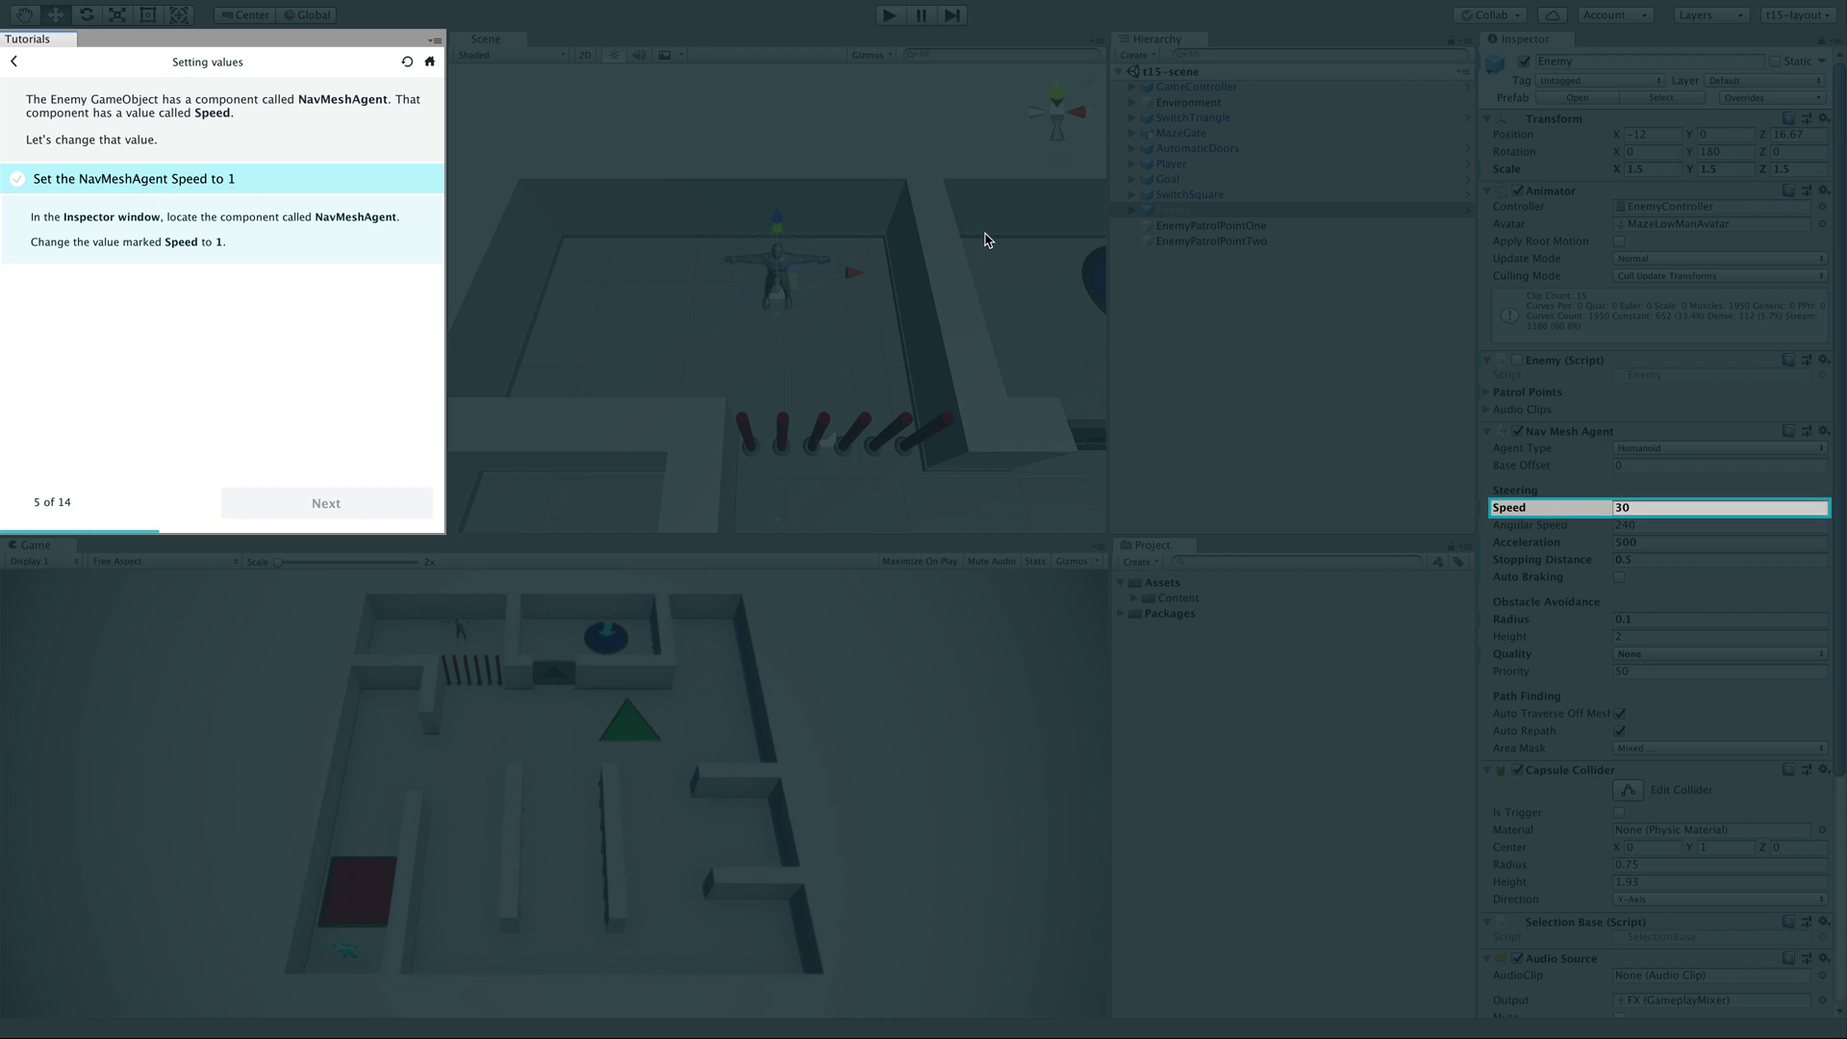
{"action": "left_click", "coordinate": [1661, 508]}
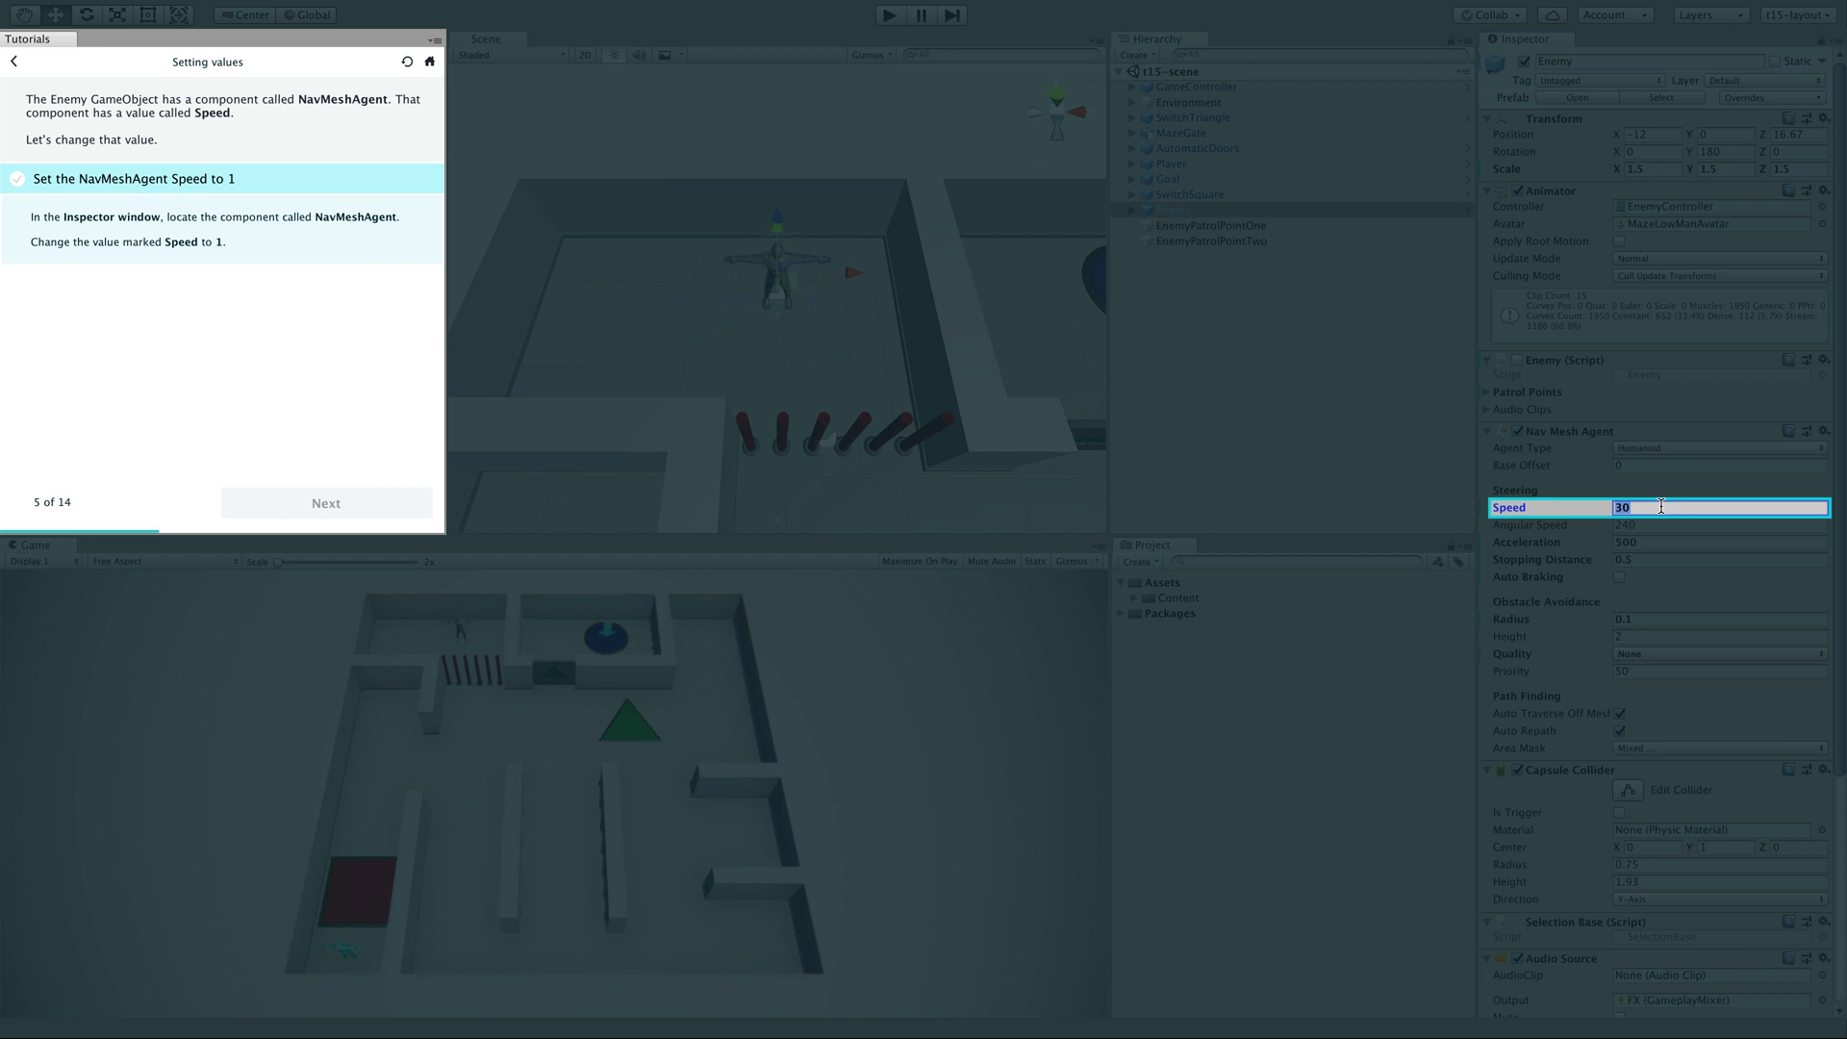
{"action": "type", "text": "1"}
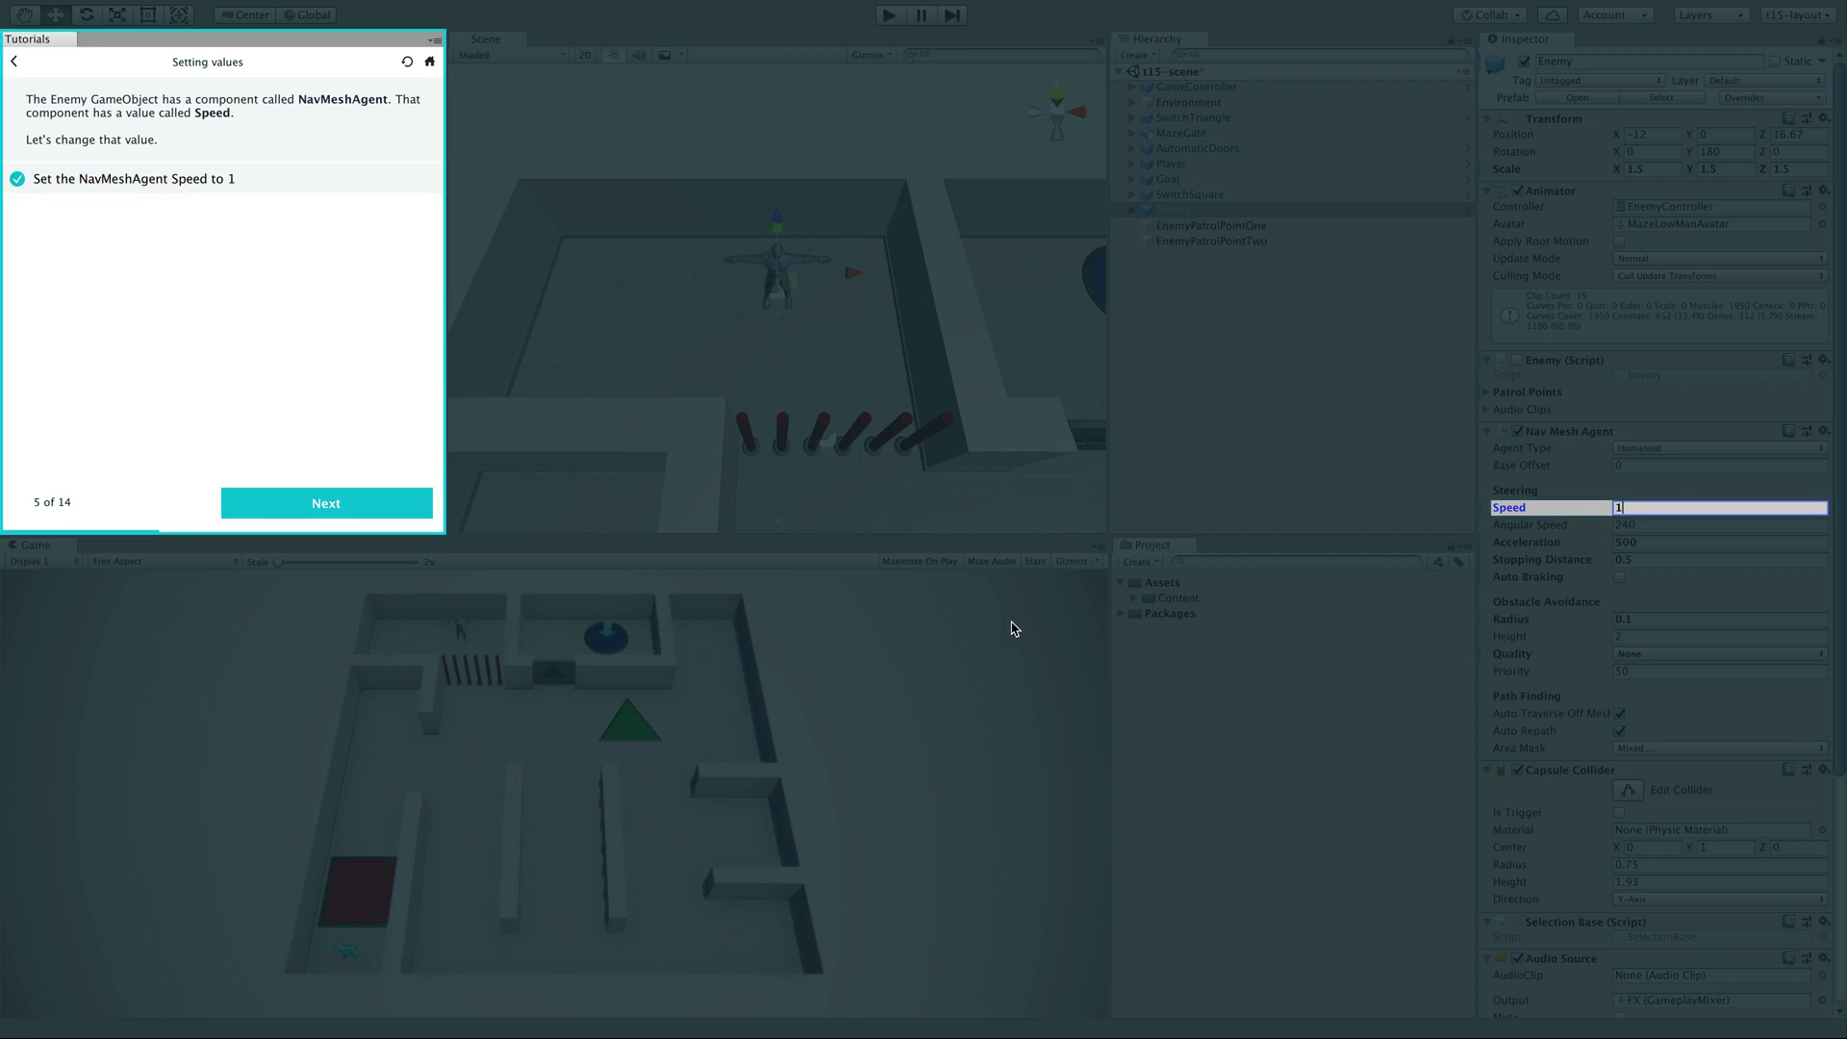
{"action": "left_click", "coordinate": [391, 514]}
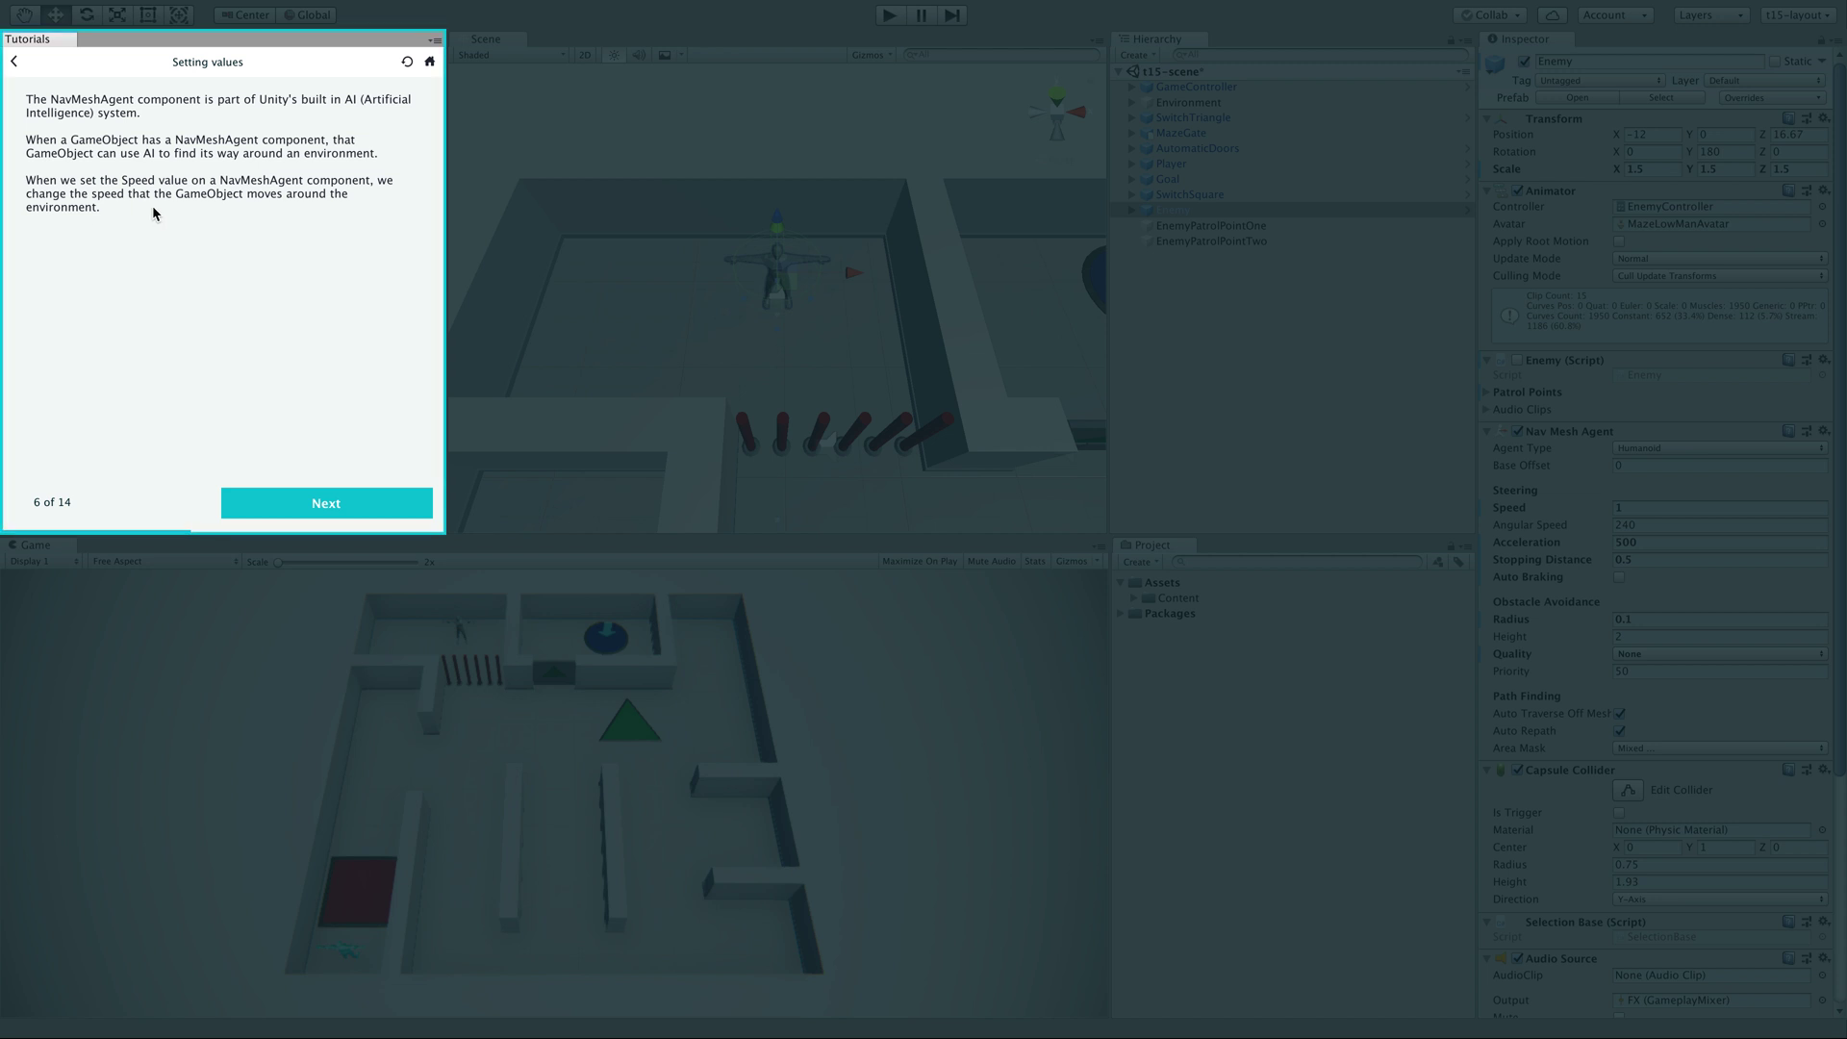
Step: Proceed to the tutorial's test page, enter Play Mode and move the character onto the red square marker
{"action": "left_click", "coordinate": [338, 506]}
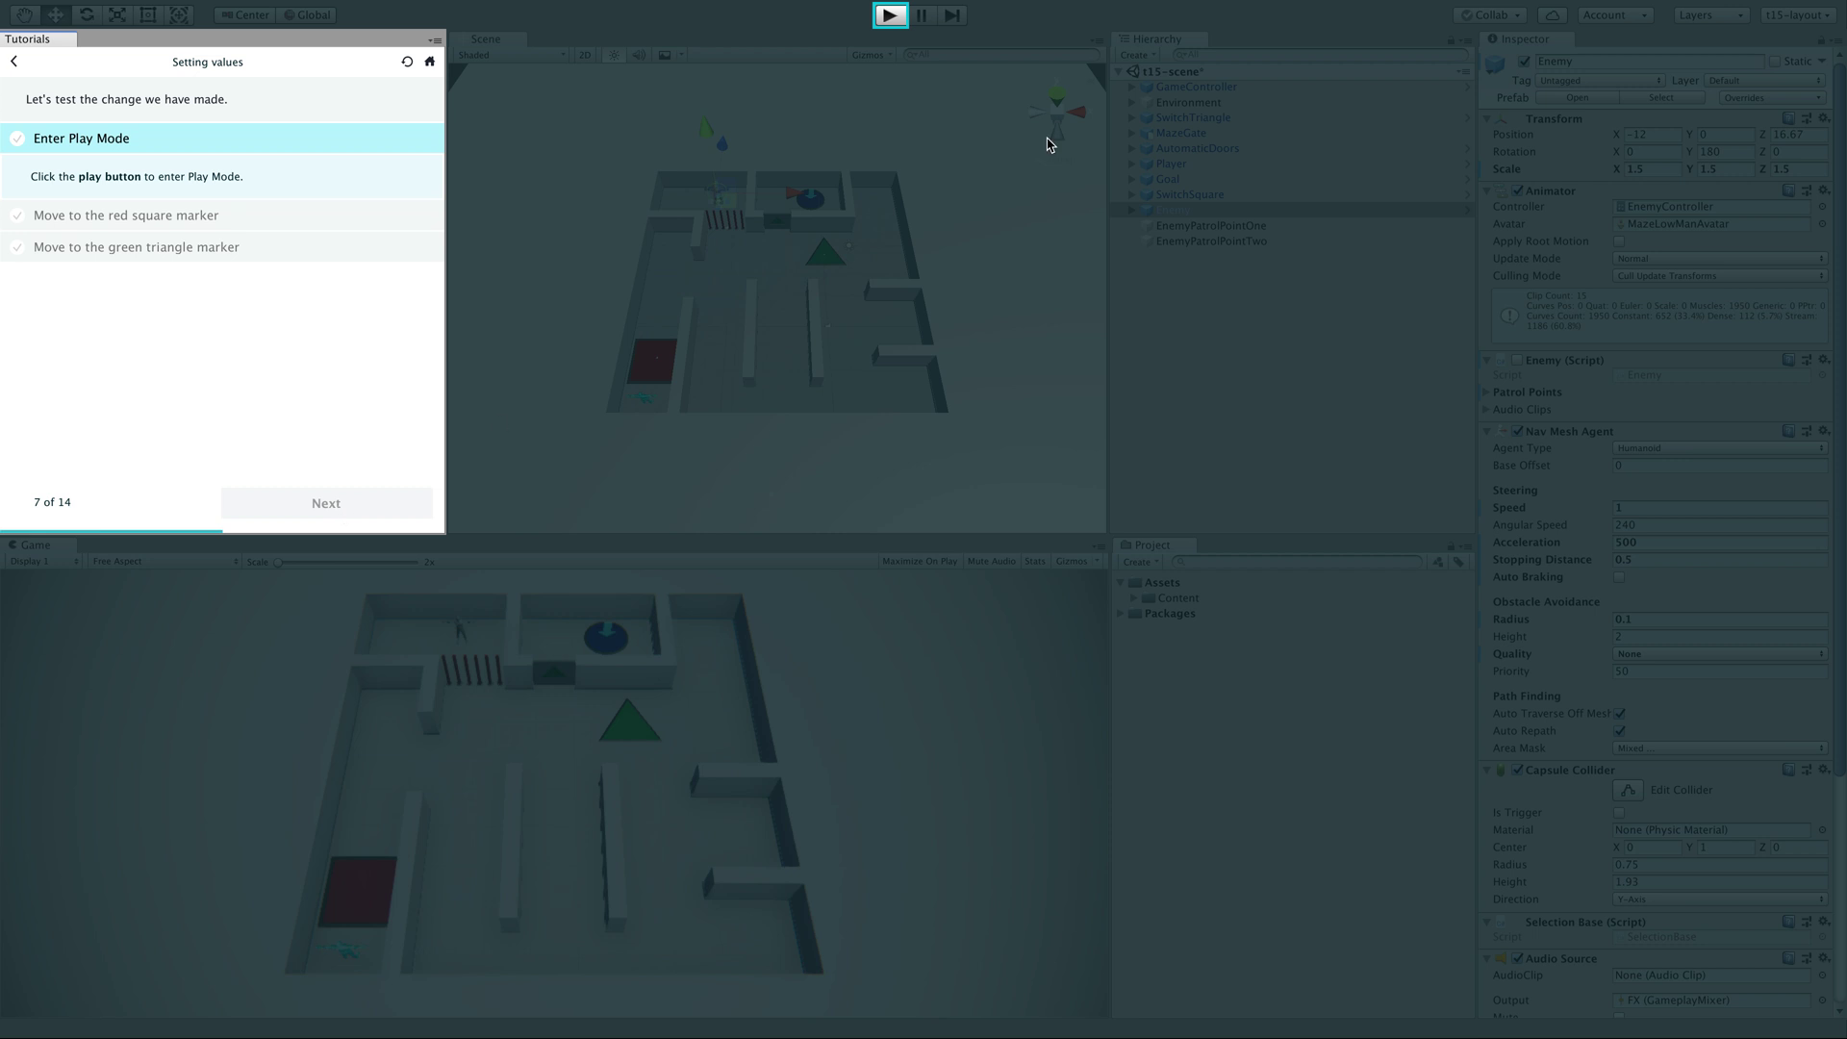
{"action": "left_click", "coordinate": [891, 16]}
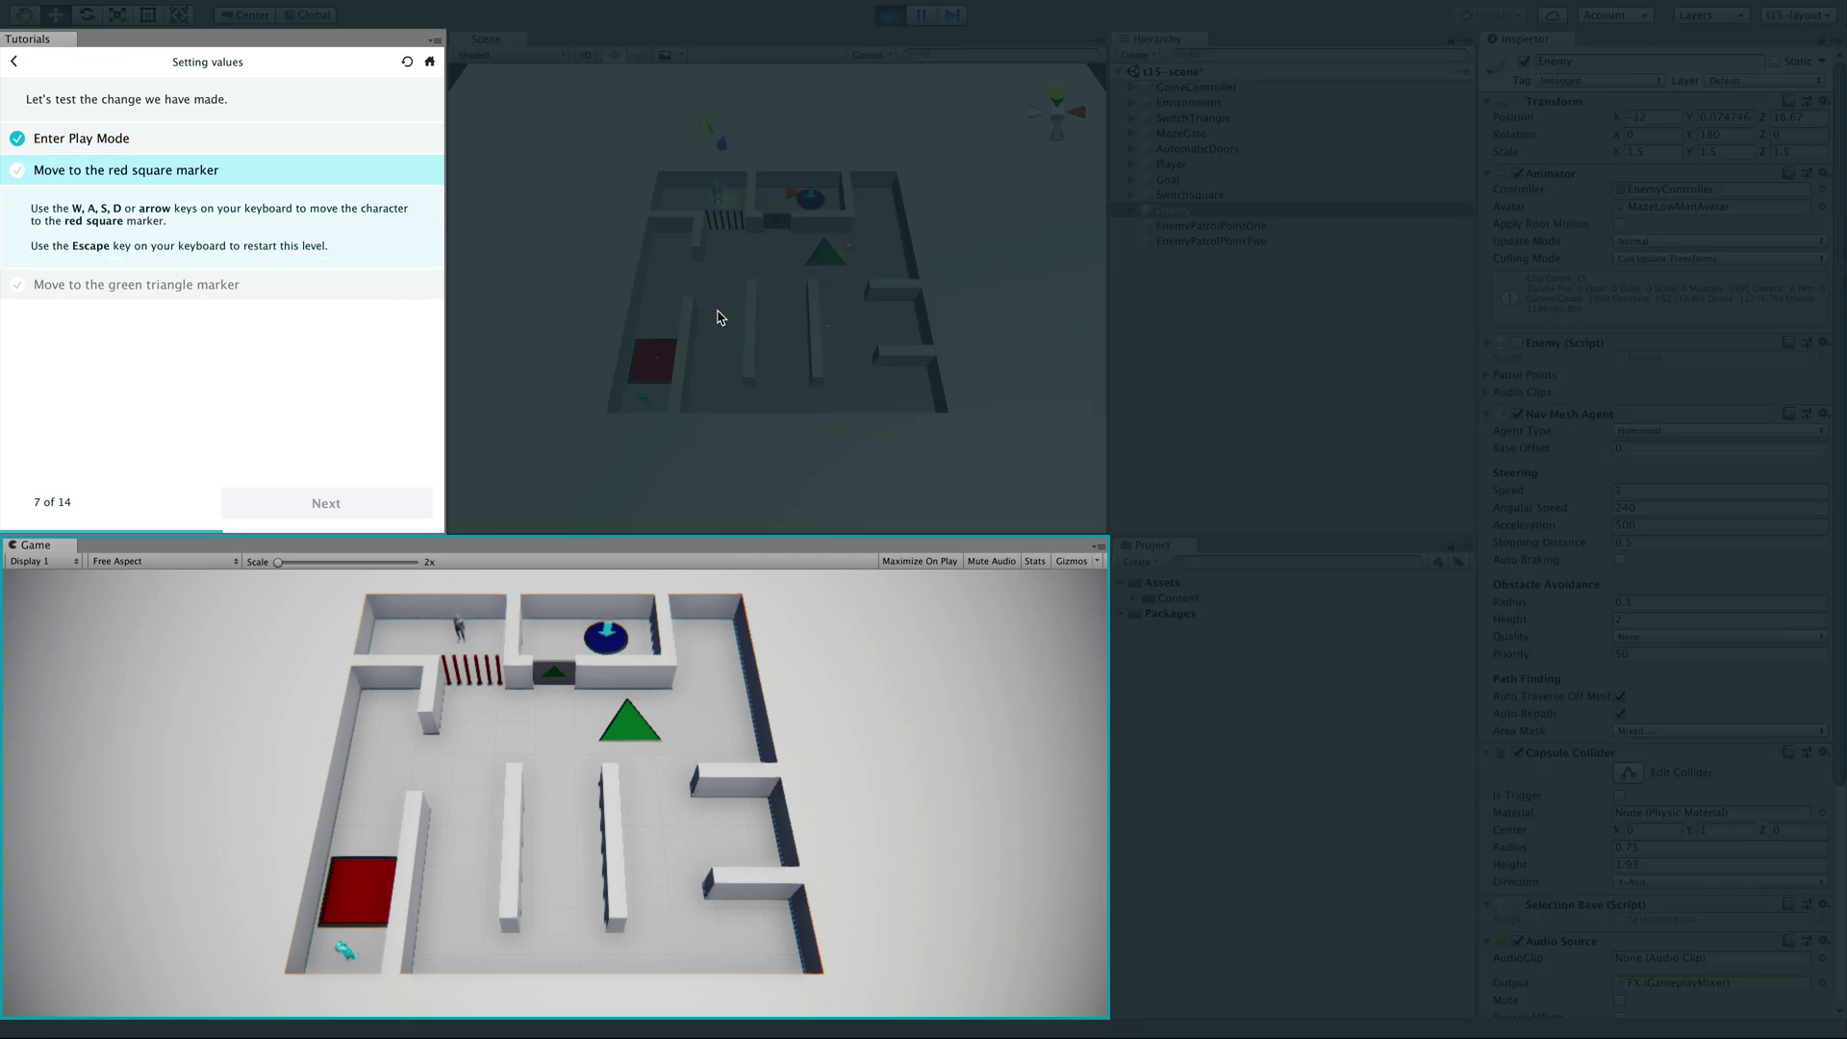
{"action": "key", "text": "w"}
{"action": "key", "text": "w"}
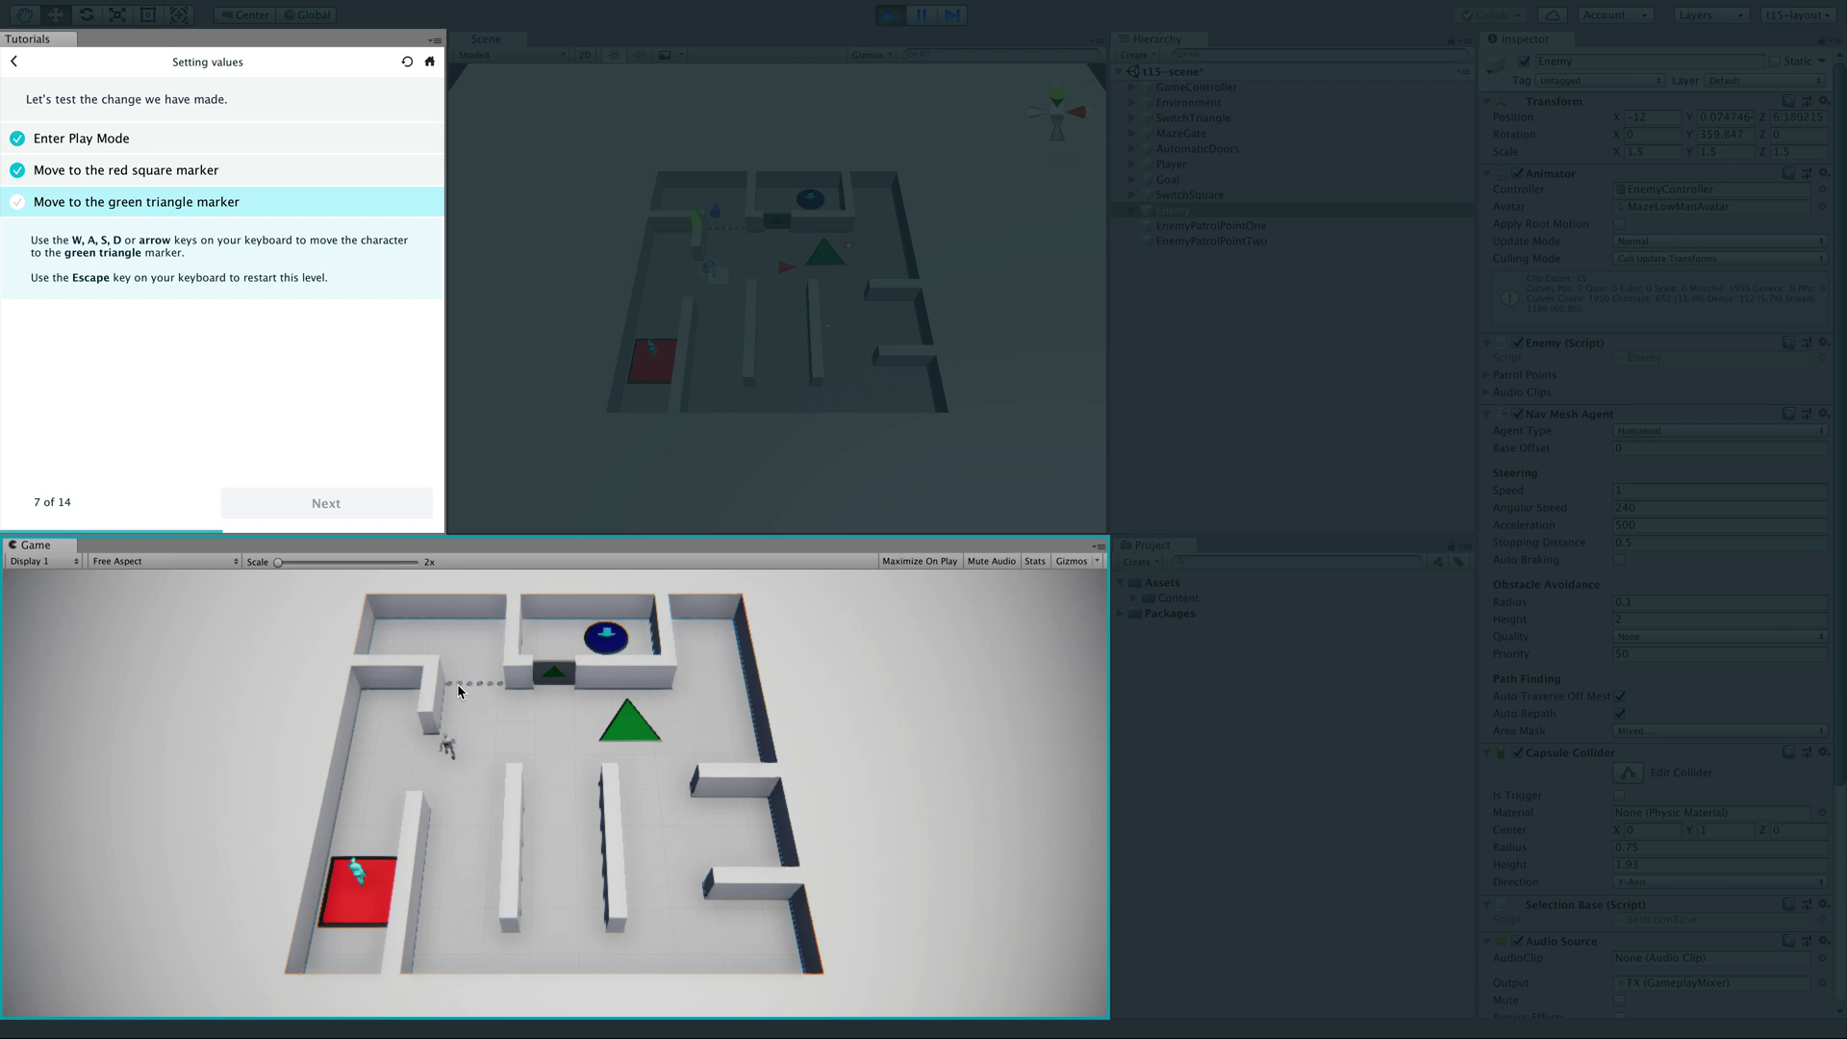
Step: Guide the character past the red square marker and through the maze to the green triangle marker
{"action": "key", "text": "w"}
{"action": "key", "text": "d"}
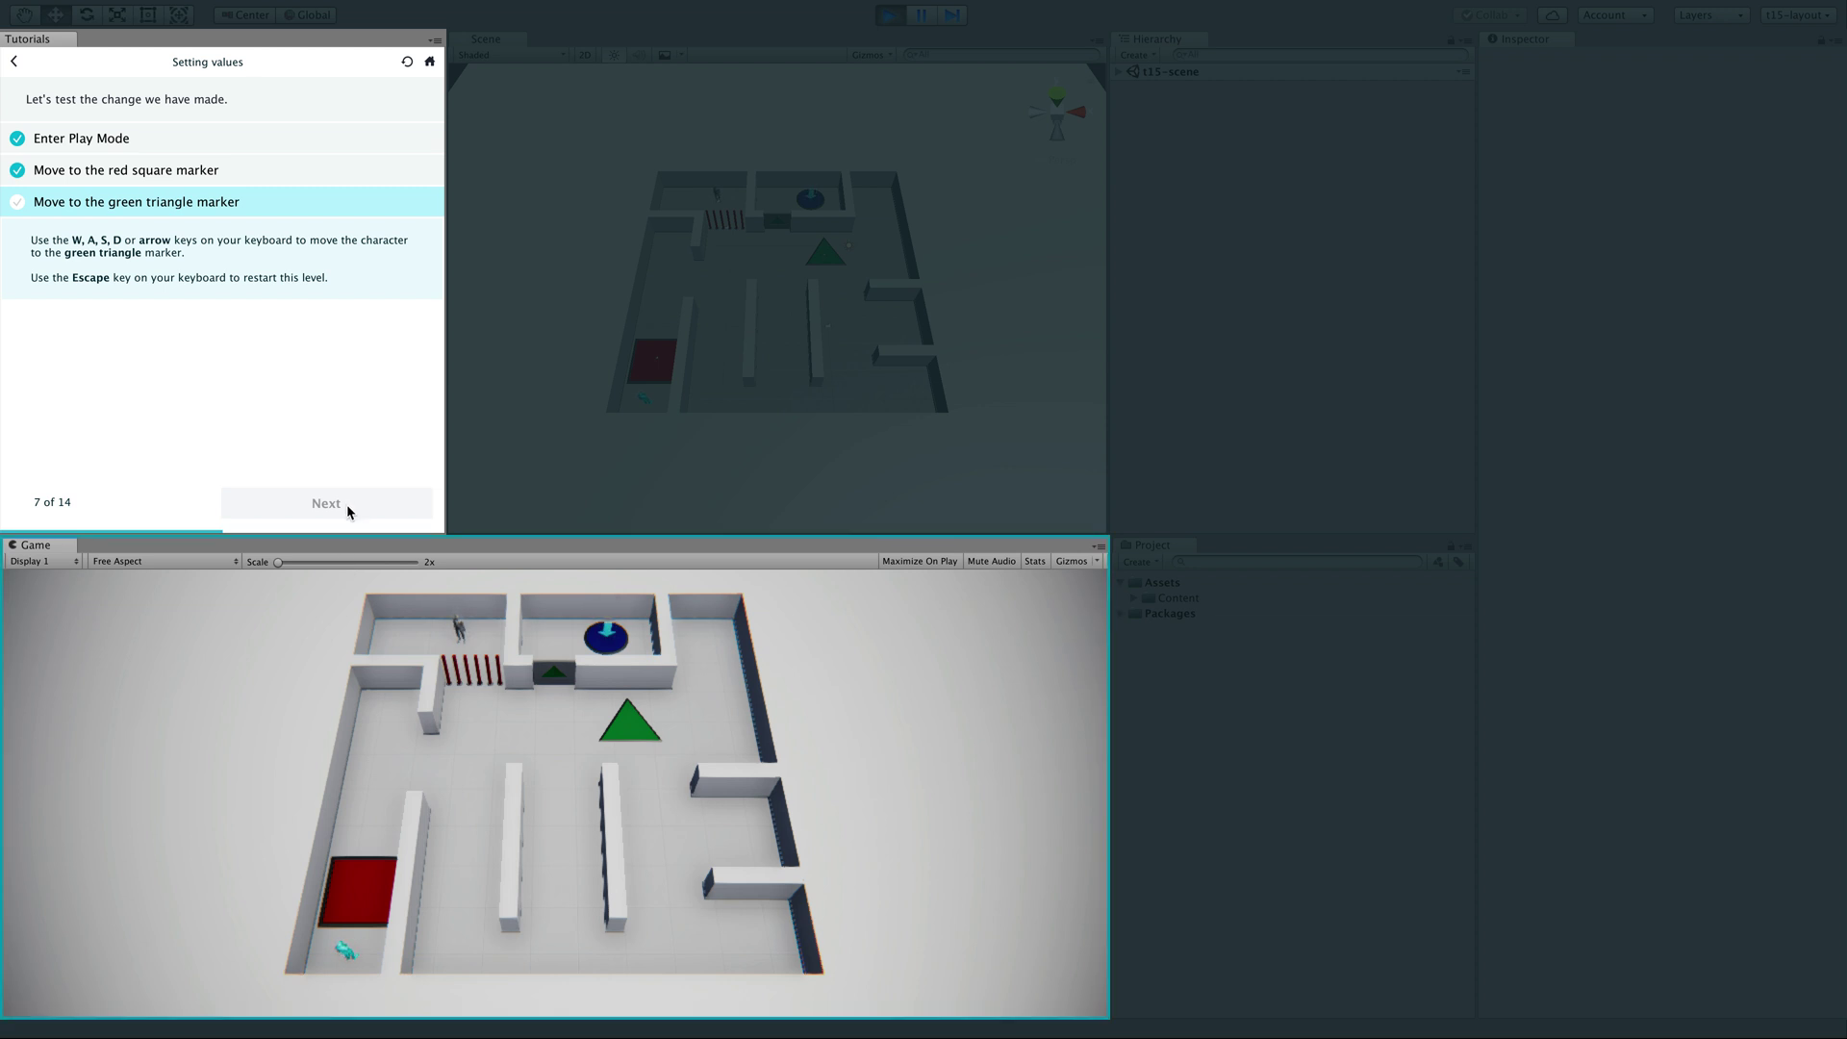
{"action": "key", "text": "Up"}
{"action": "key", "text": "Up"}
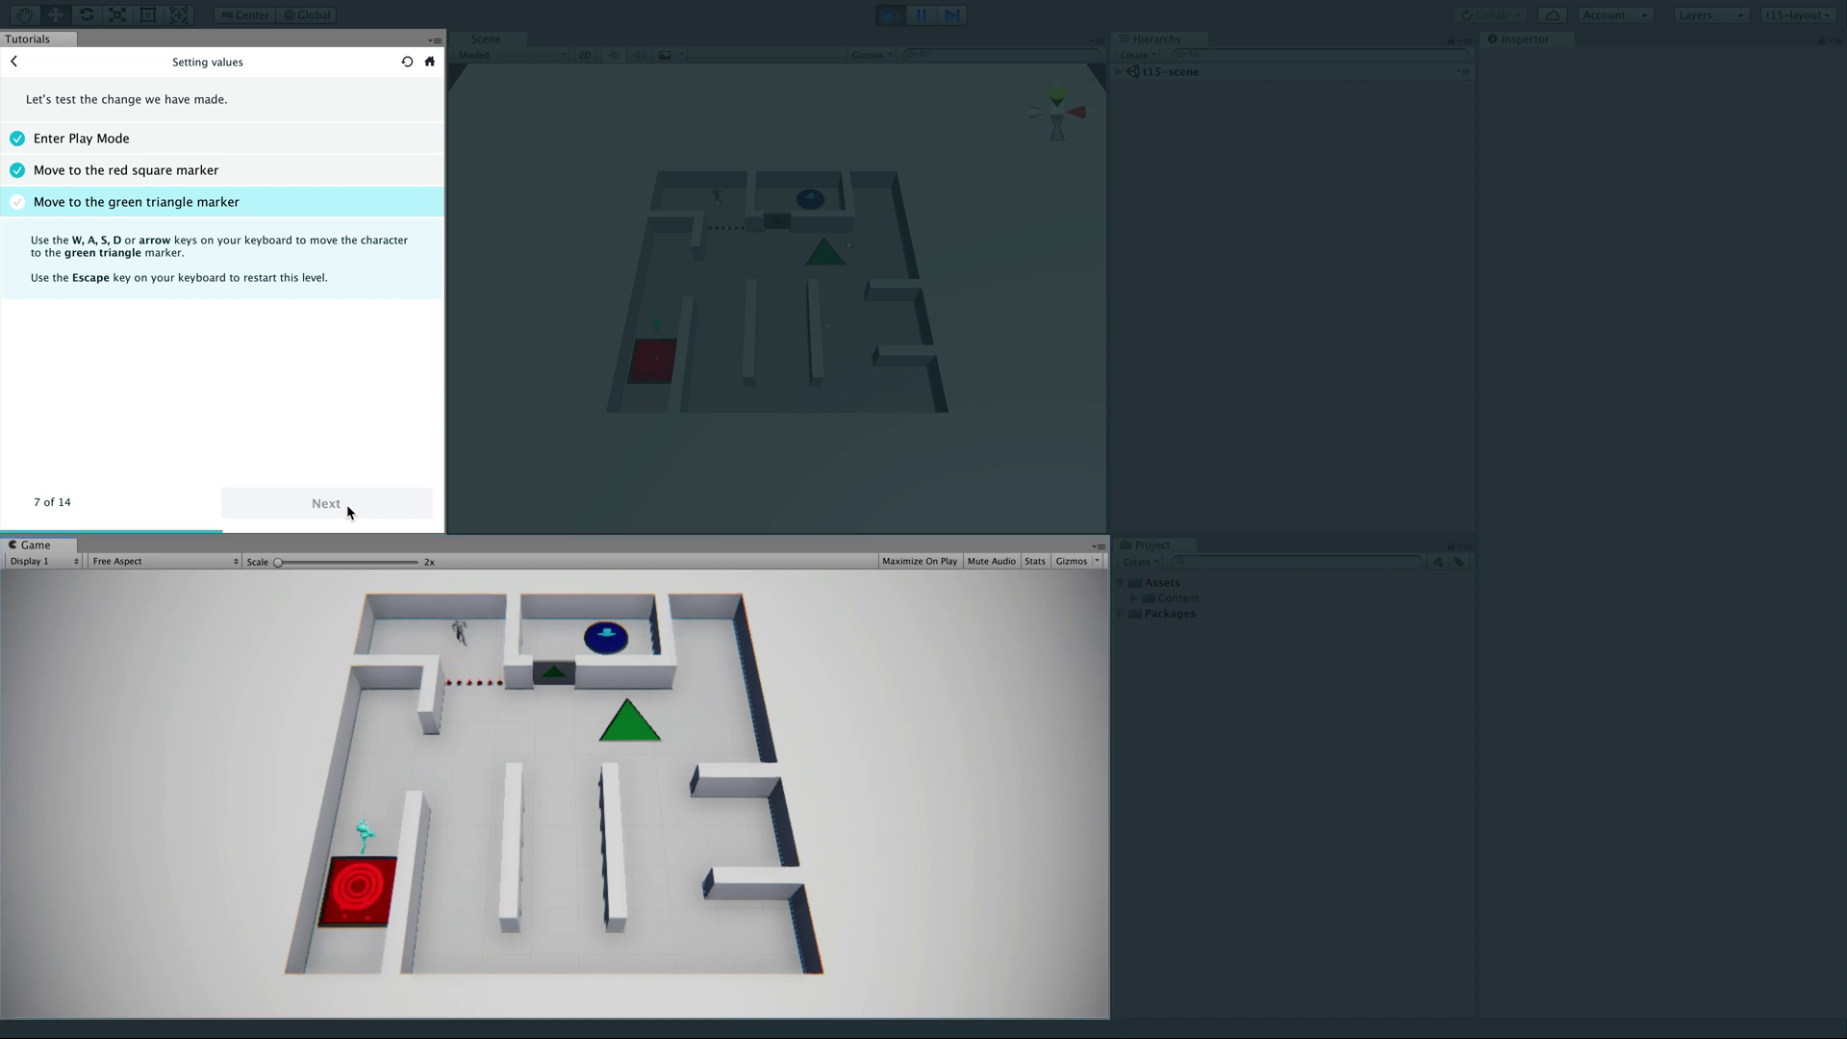
{"action": "key", "text": "Right"}
{"action": "key", "text": "Right"}
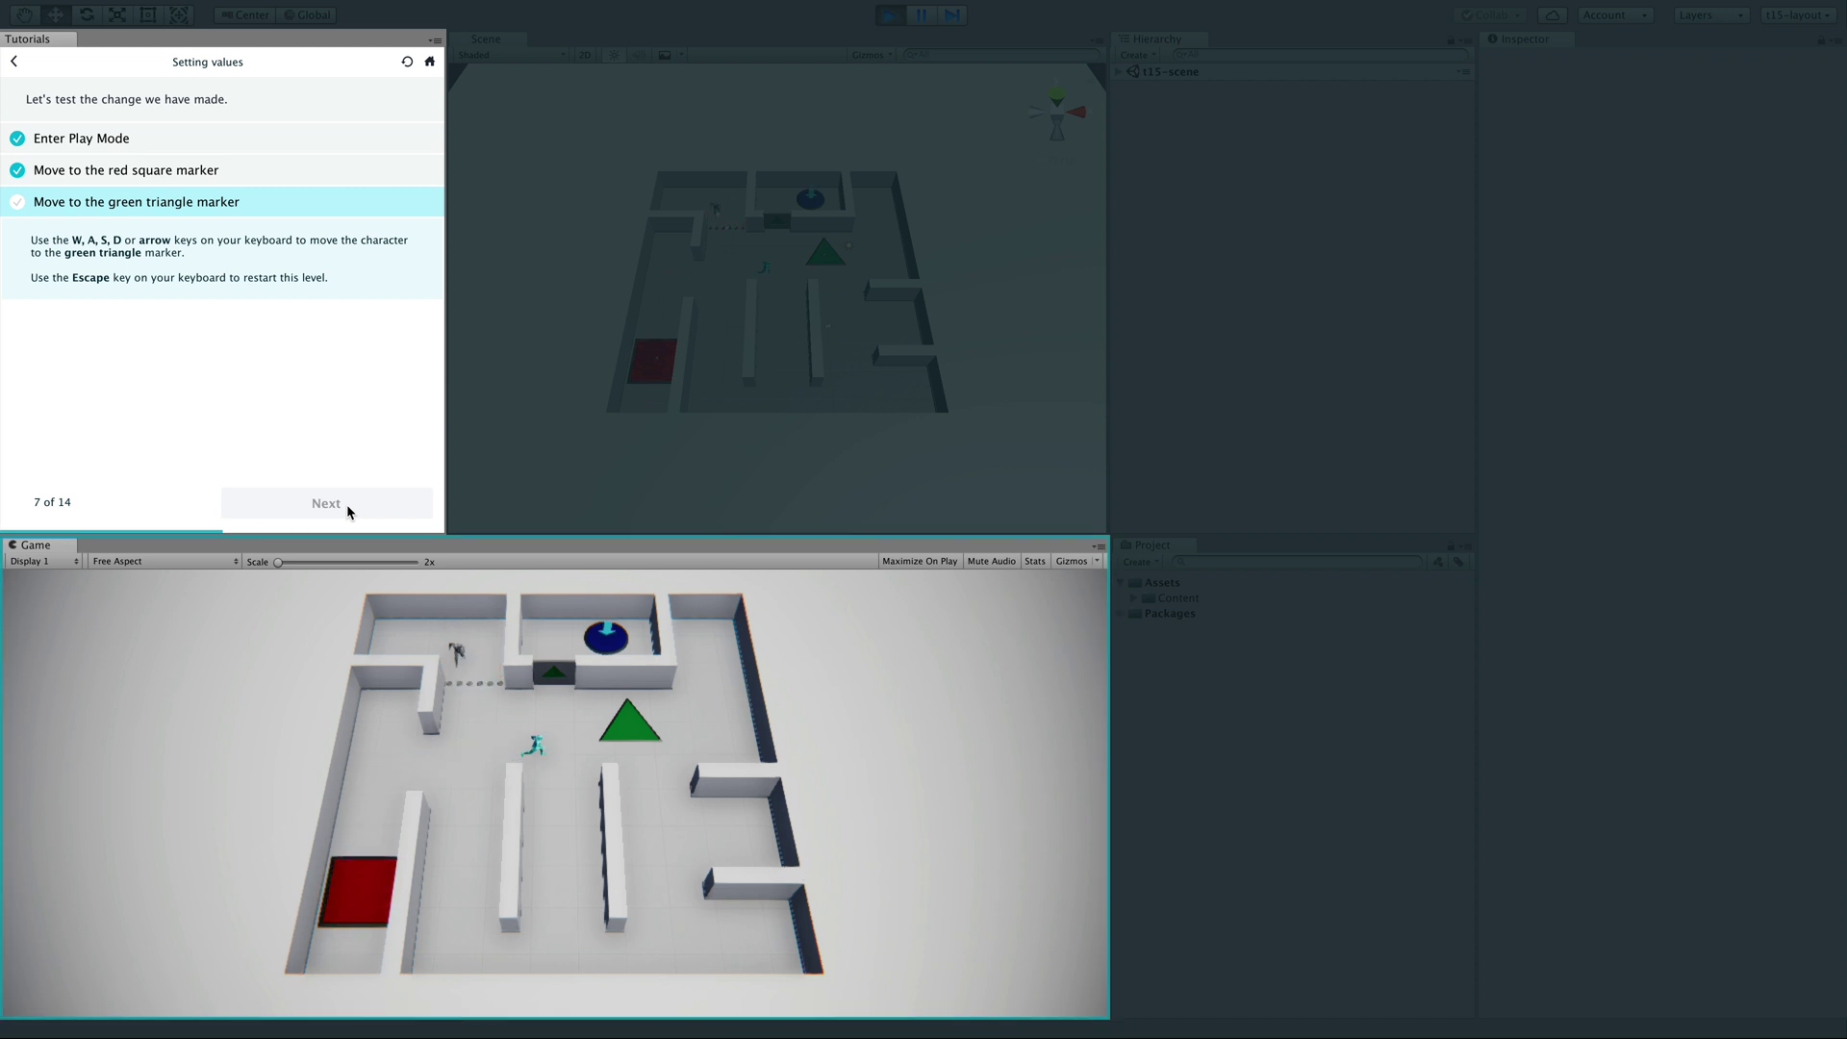
{"action": "key", "text": "Left"}
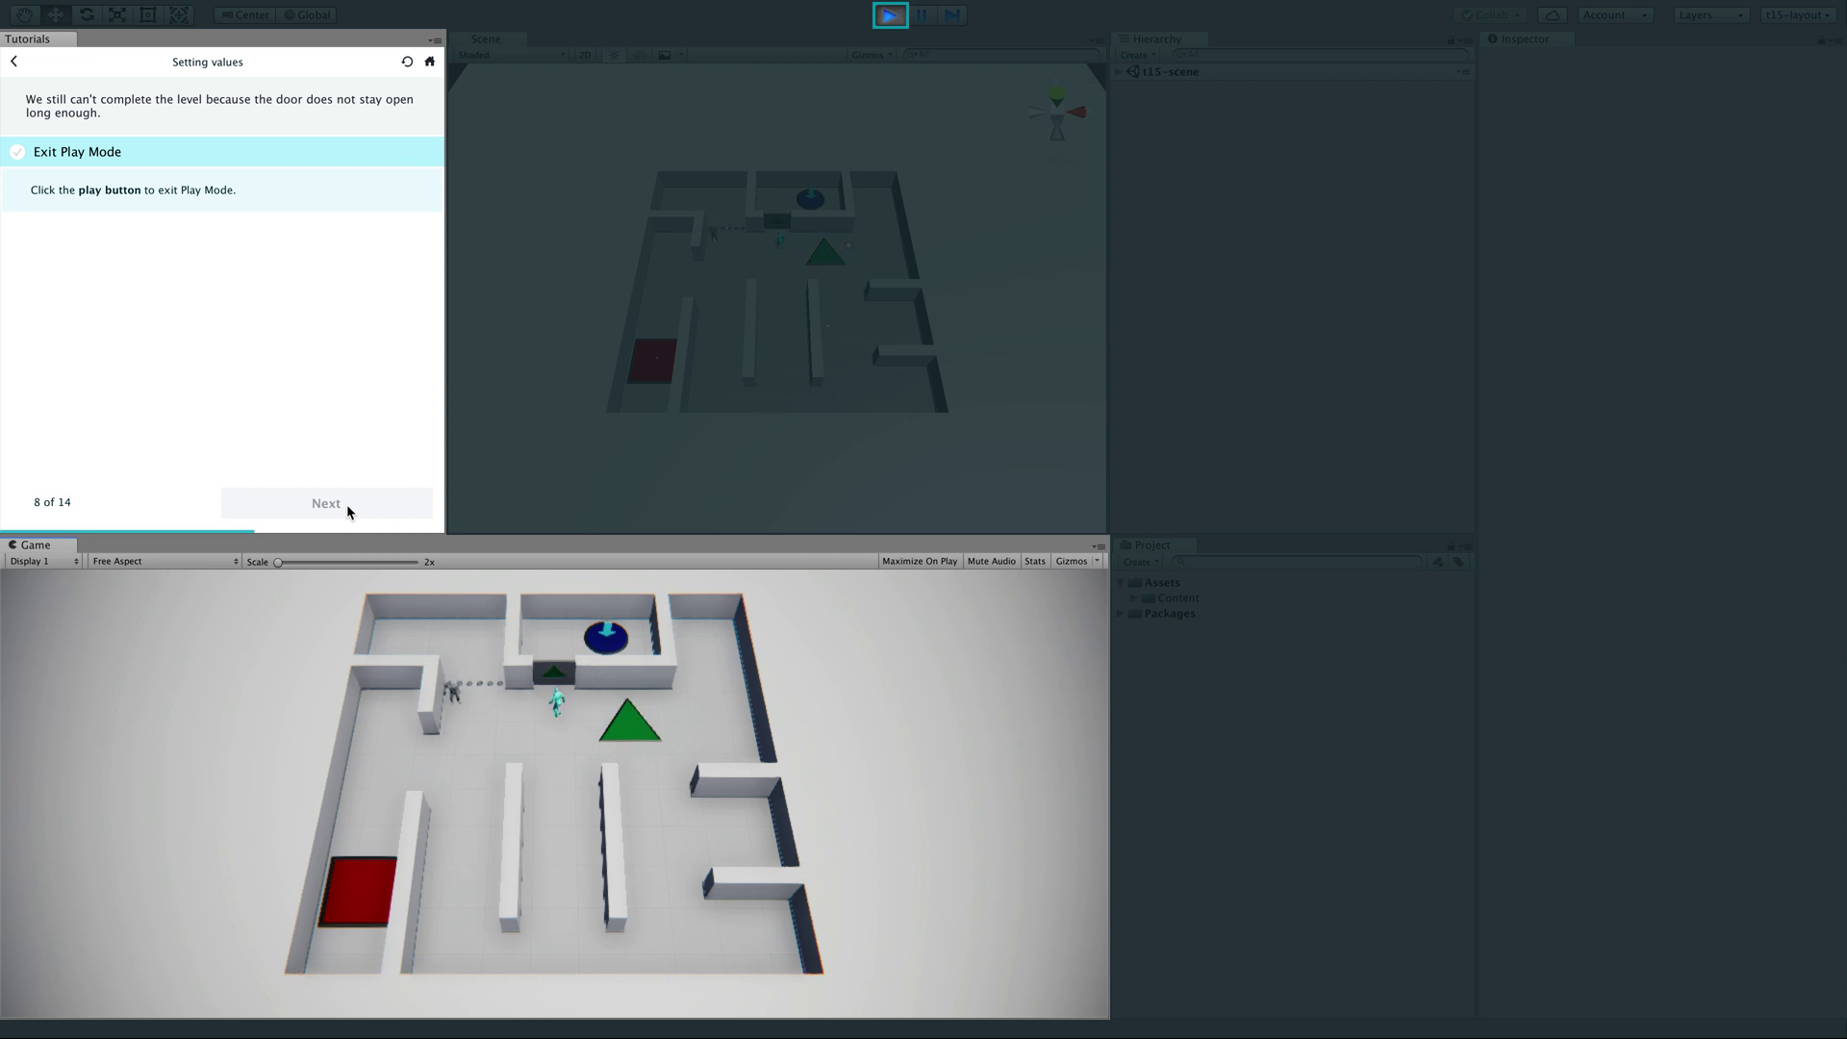
Step: Test the automatic door by running the character repeatedly between the green triangle marker and the doorway
{"action": "key", "text": "Up"}
{"action": "key", "text": "Down"}
{"action": "key", "text": "Right"}
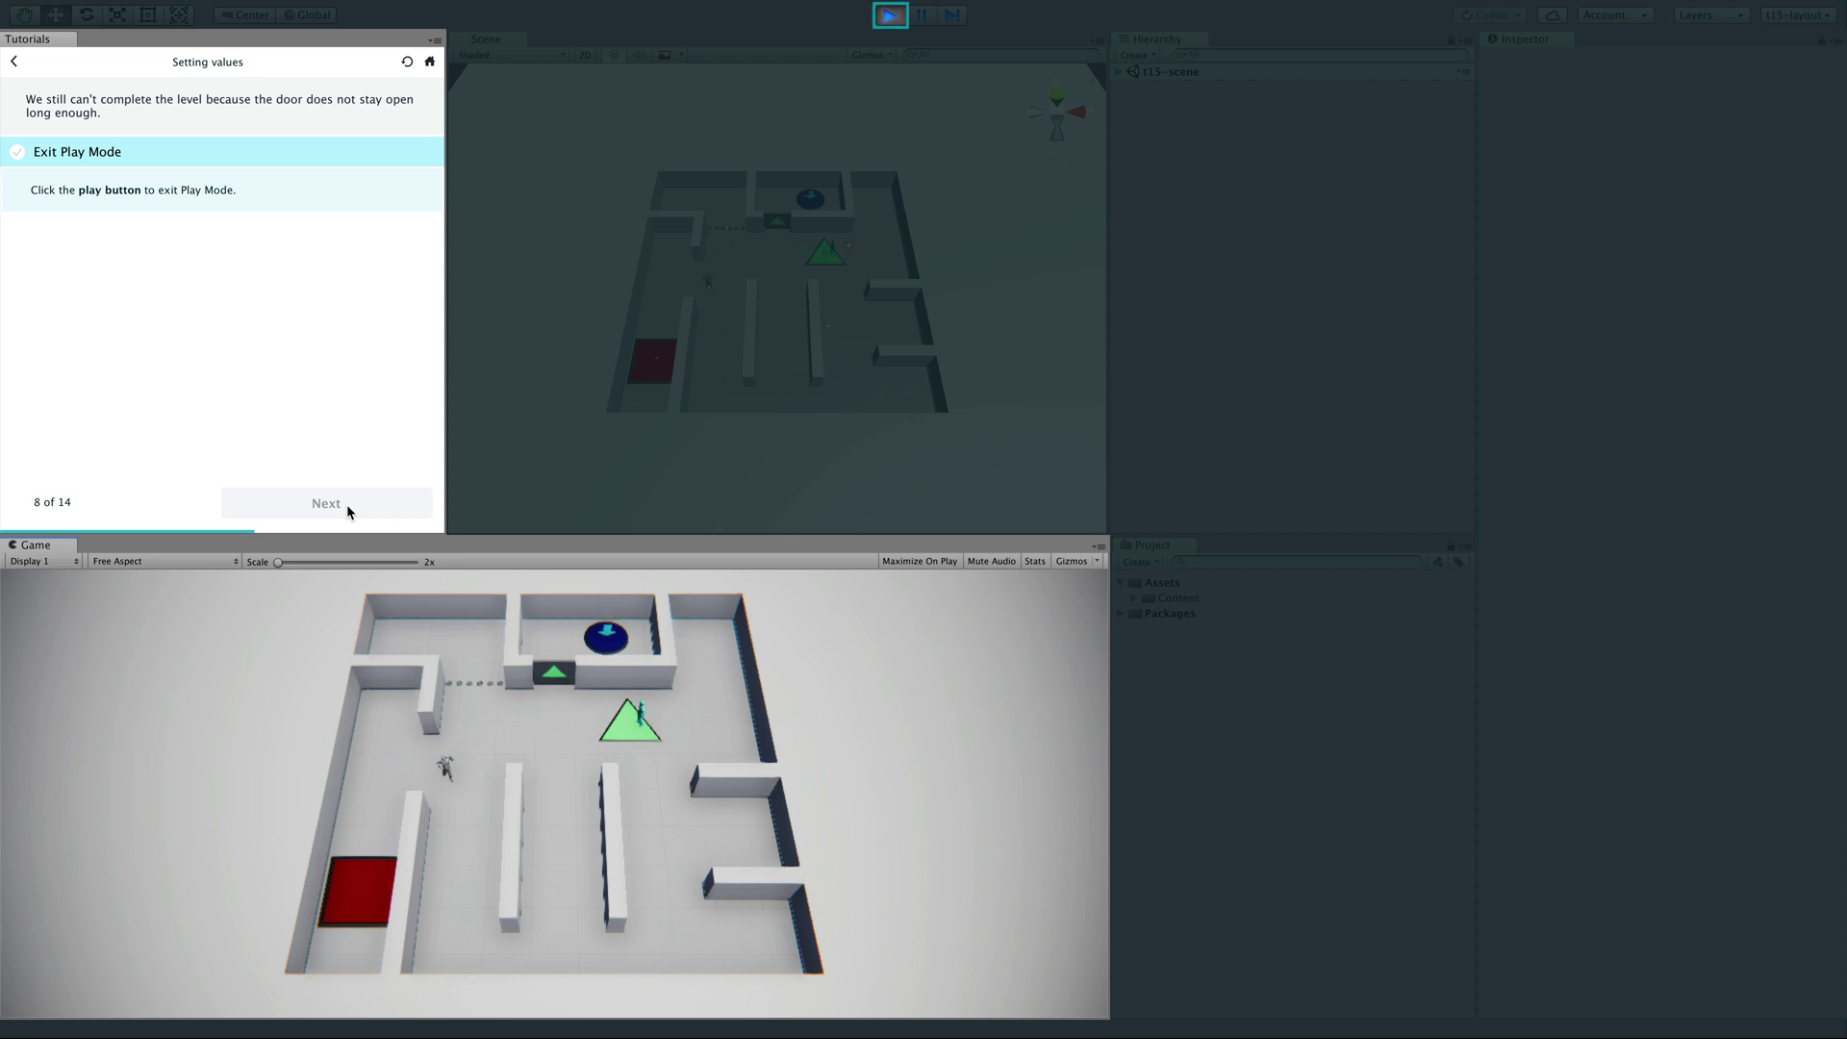
{"action": "key", "text": "Left"}
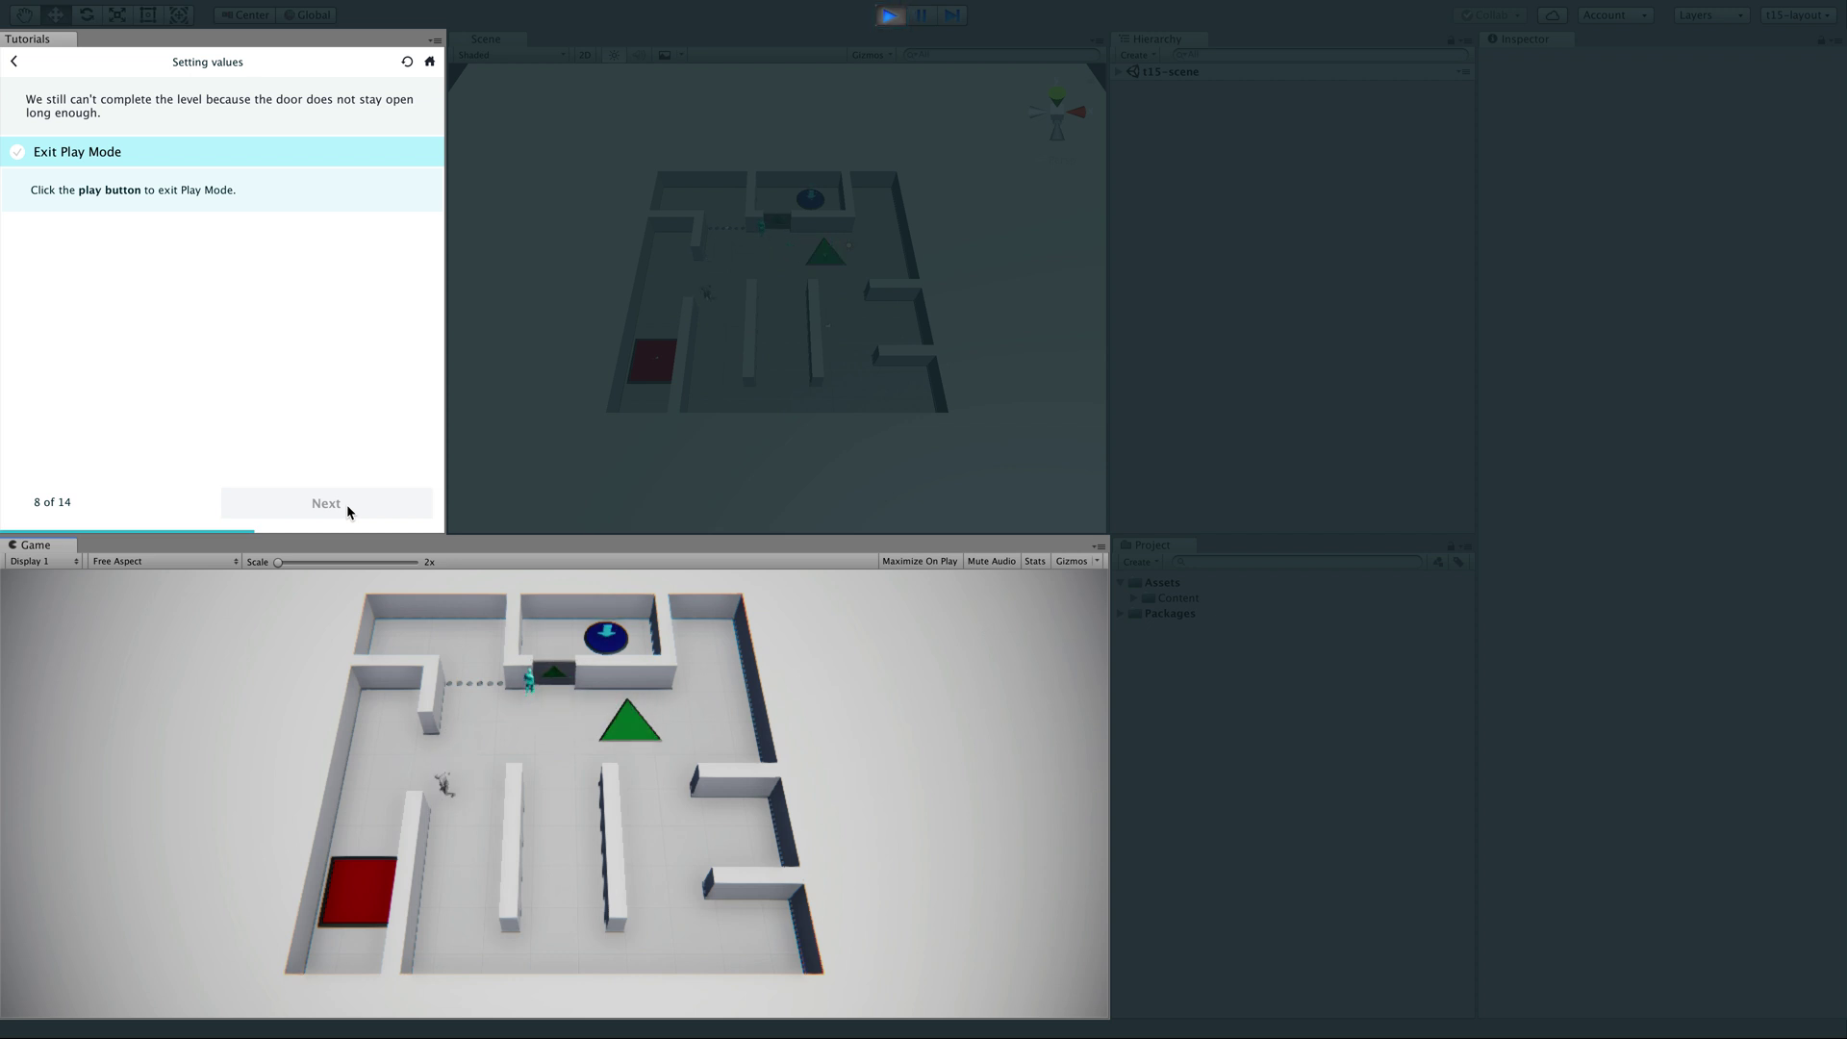
{"action": "key", "text": "Right"}
{"action": "key", "text": "Left"}
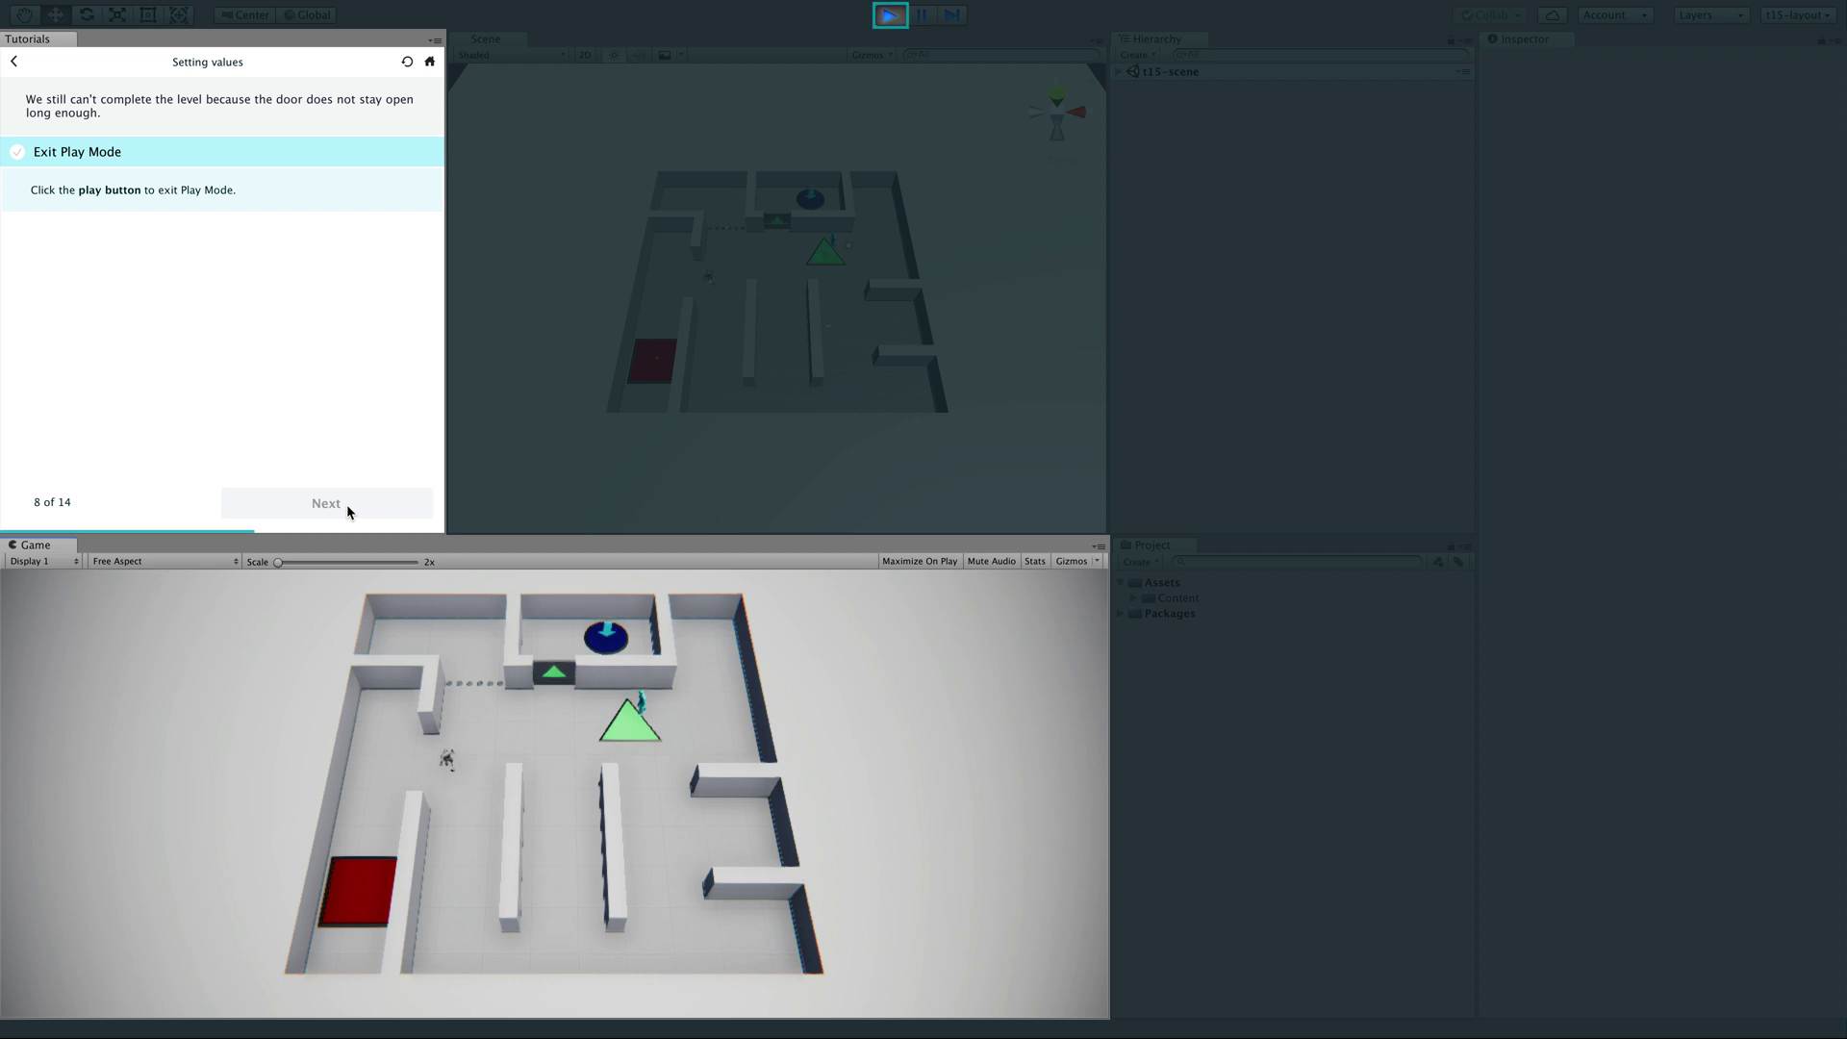
{"action": "key", "text": "Right"}
{"action": "key", "text": "Right"}
{"action": "key", "text": "Left"}
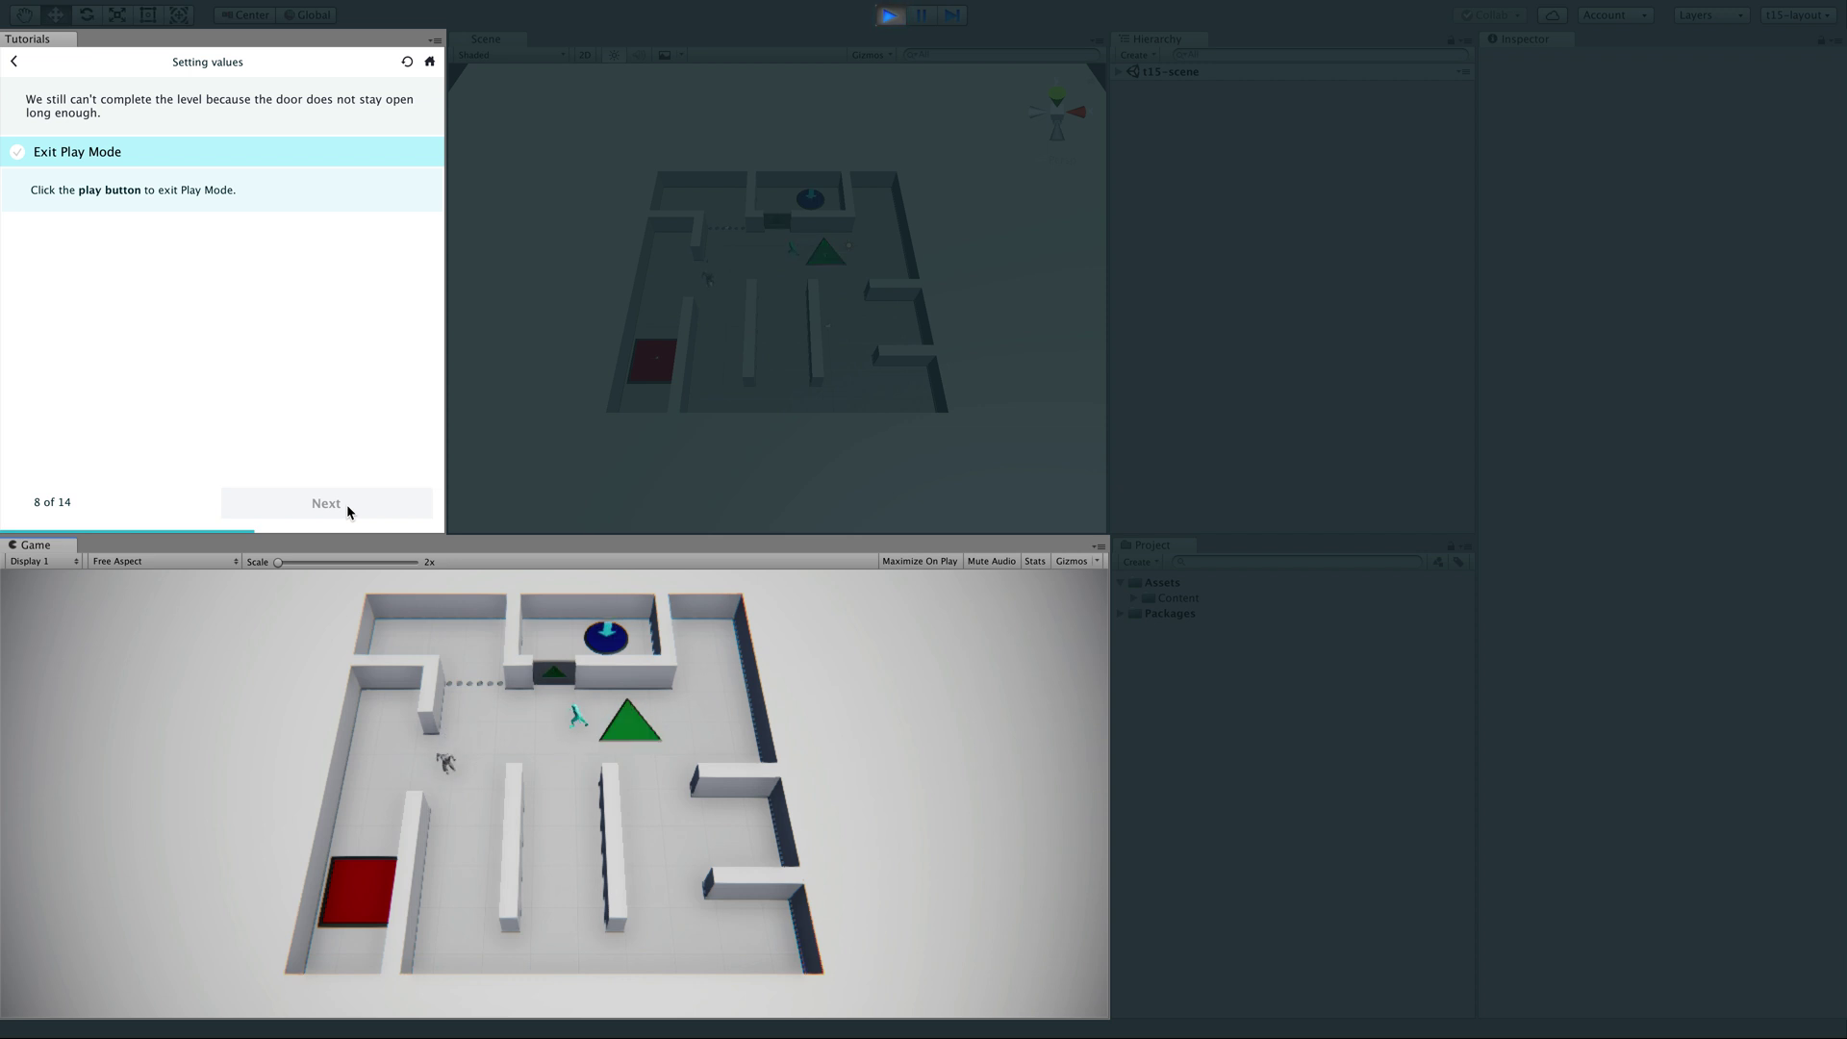
{"action": "key", "text": "Right"}
{"action": "key", "text": "Left"}
{"action": "key", "text": "Up"}
{"action": "key", "text": "Down"}
{"action": "key", "text": "Right"}
{"action": "key", "text": "Left"}
{"action": "key", "text": "Left"}
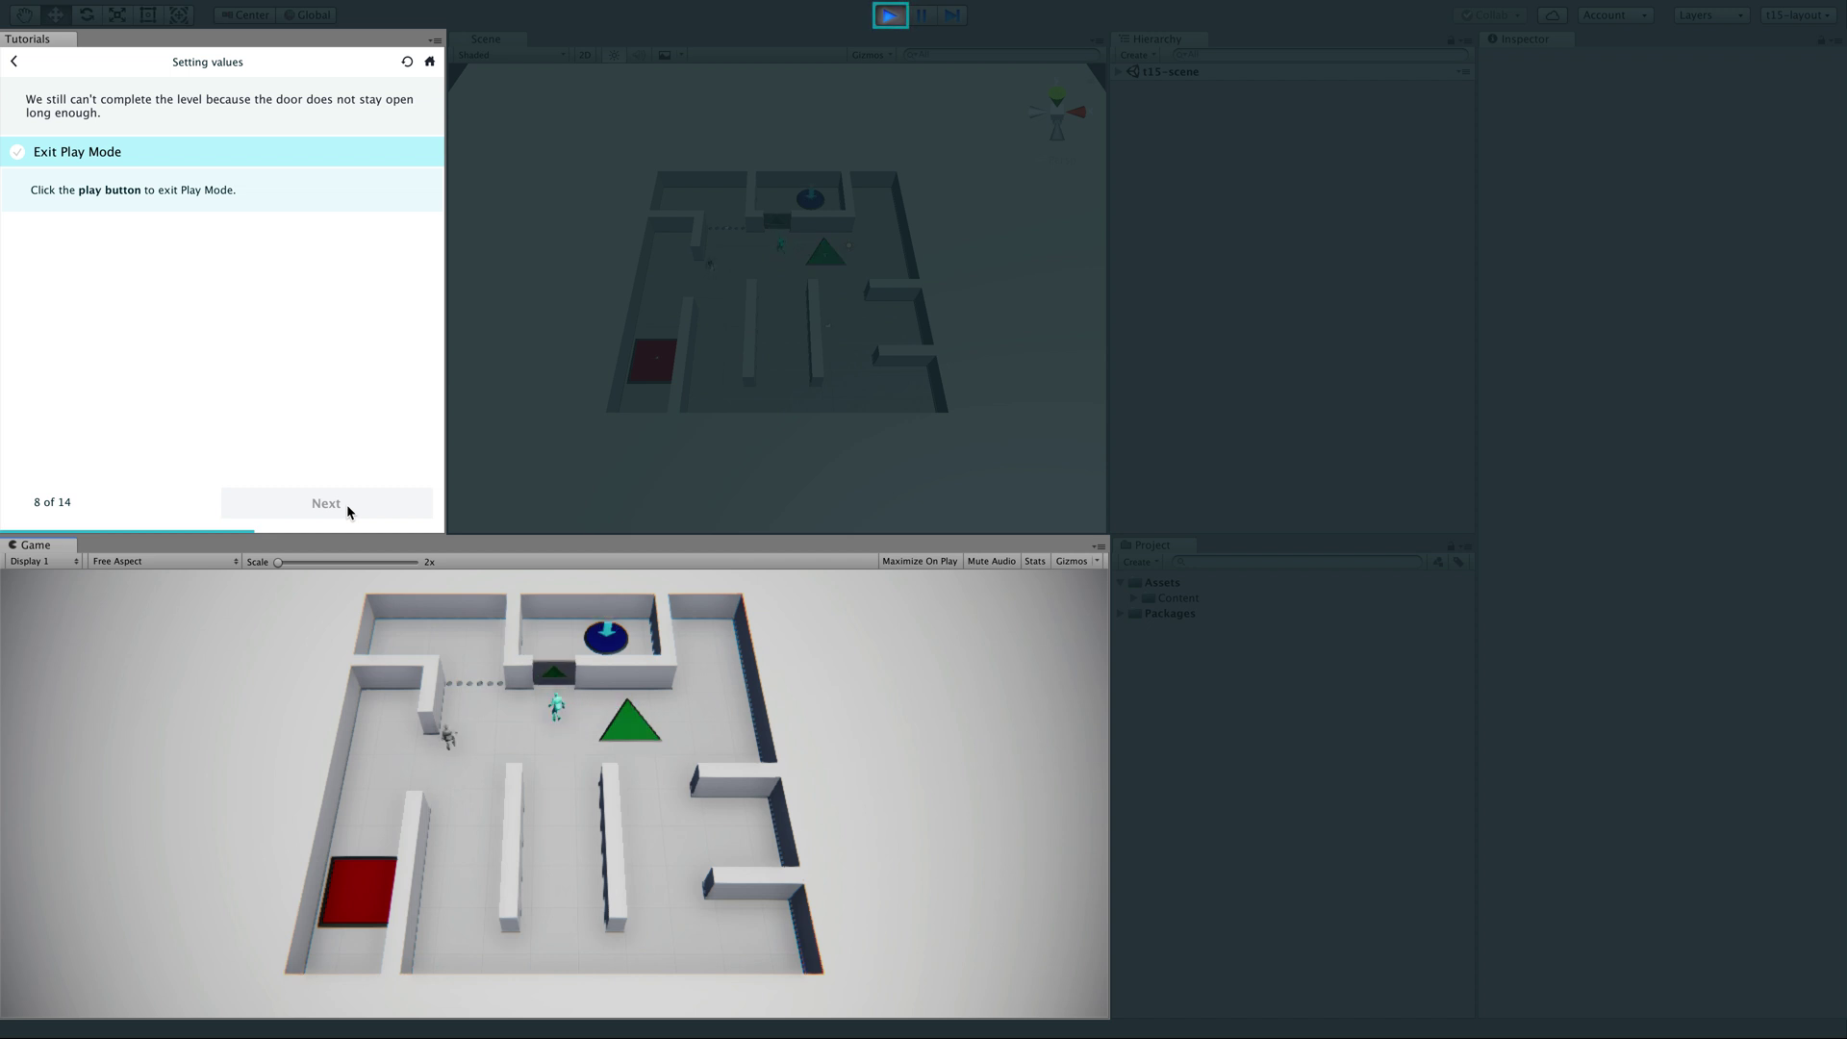
{"action": "key", "text": "Up"}
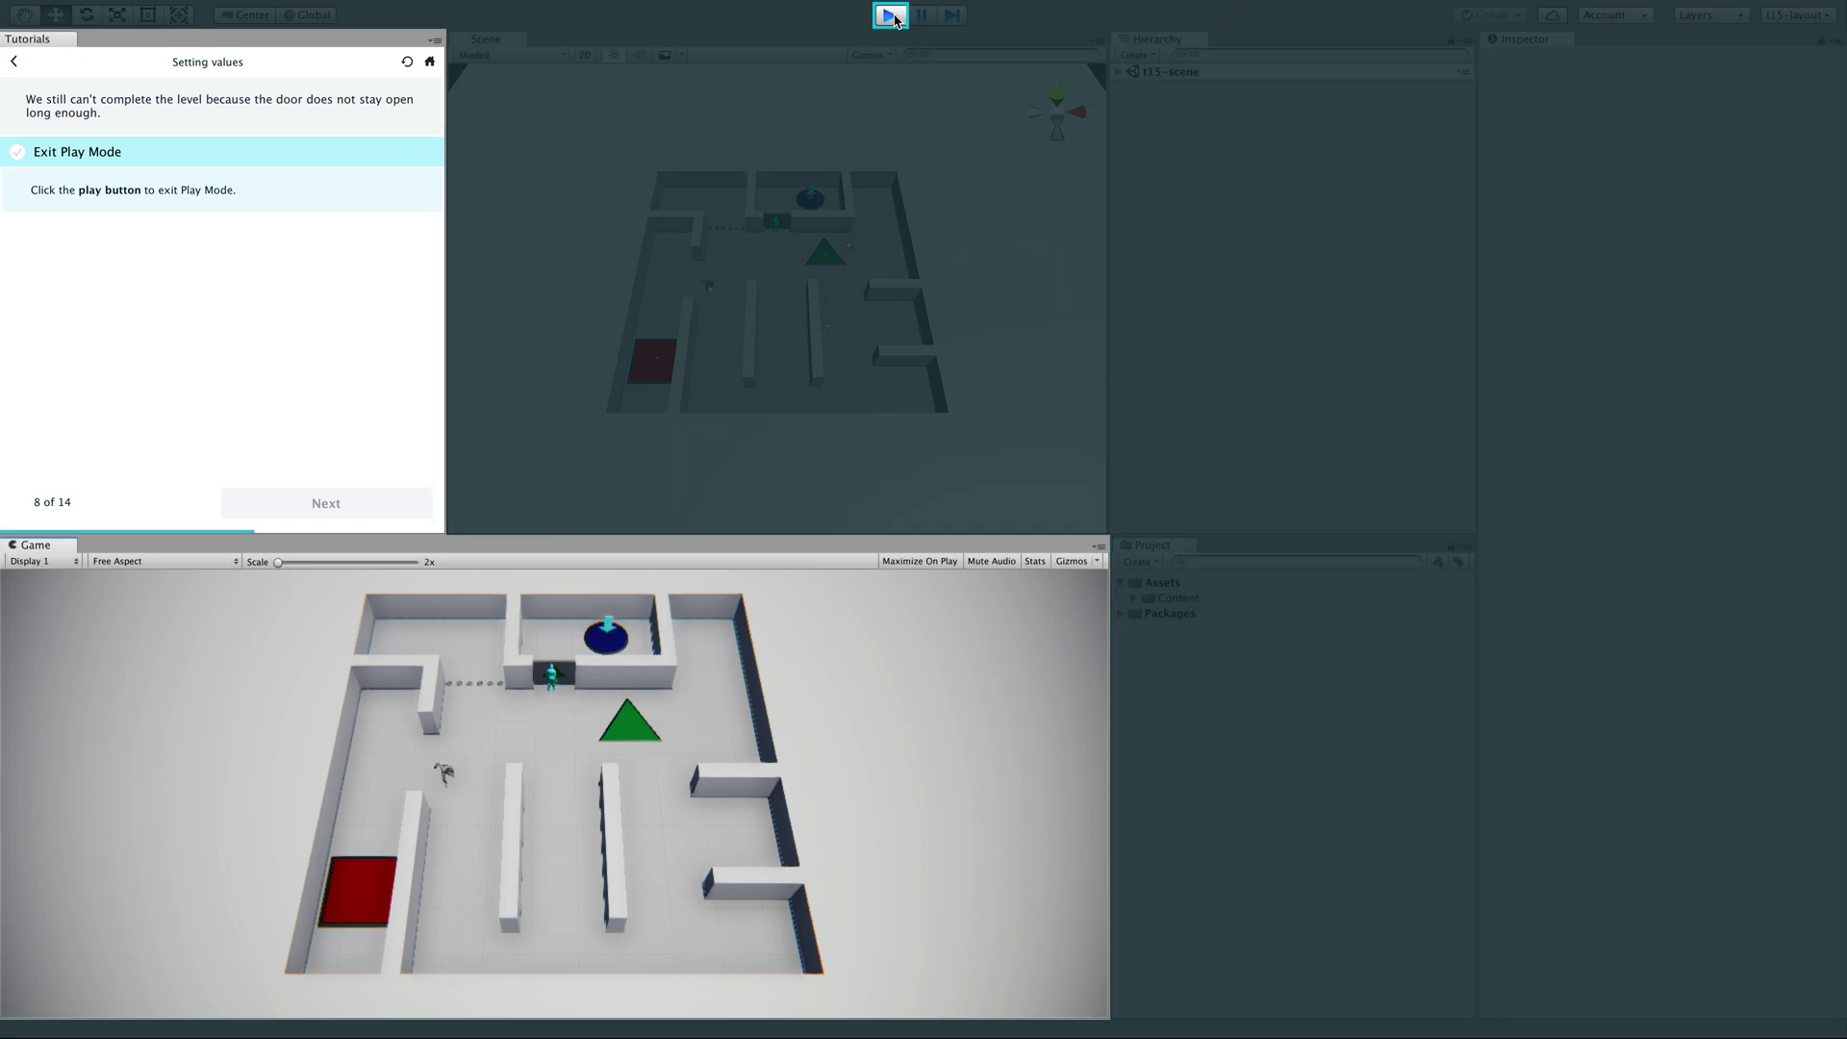
Step: Exit Play Mode and select the AutomaticDoors GameObject as the tutorial's next object to change
{"action": "left_click", "coordinate": [892, 17]}
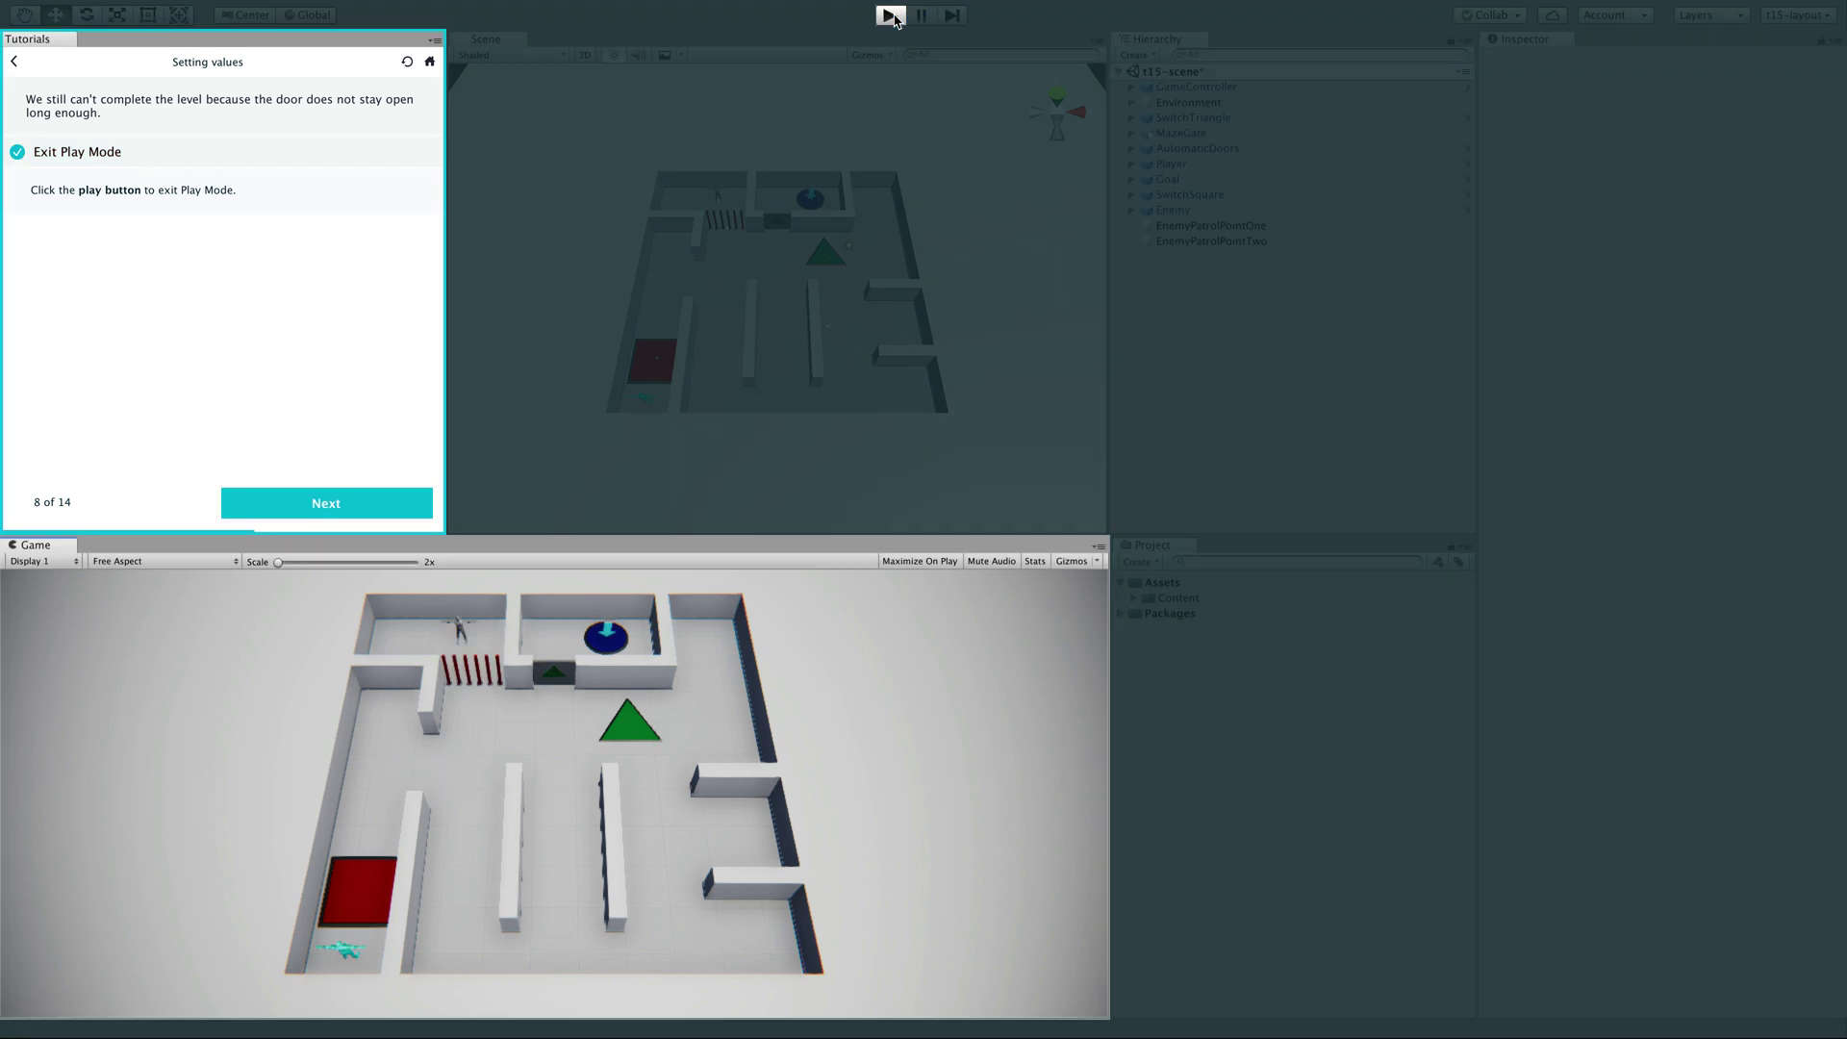
{"action": "left_click", "coordinate": [376, 507]}
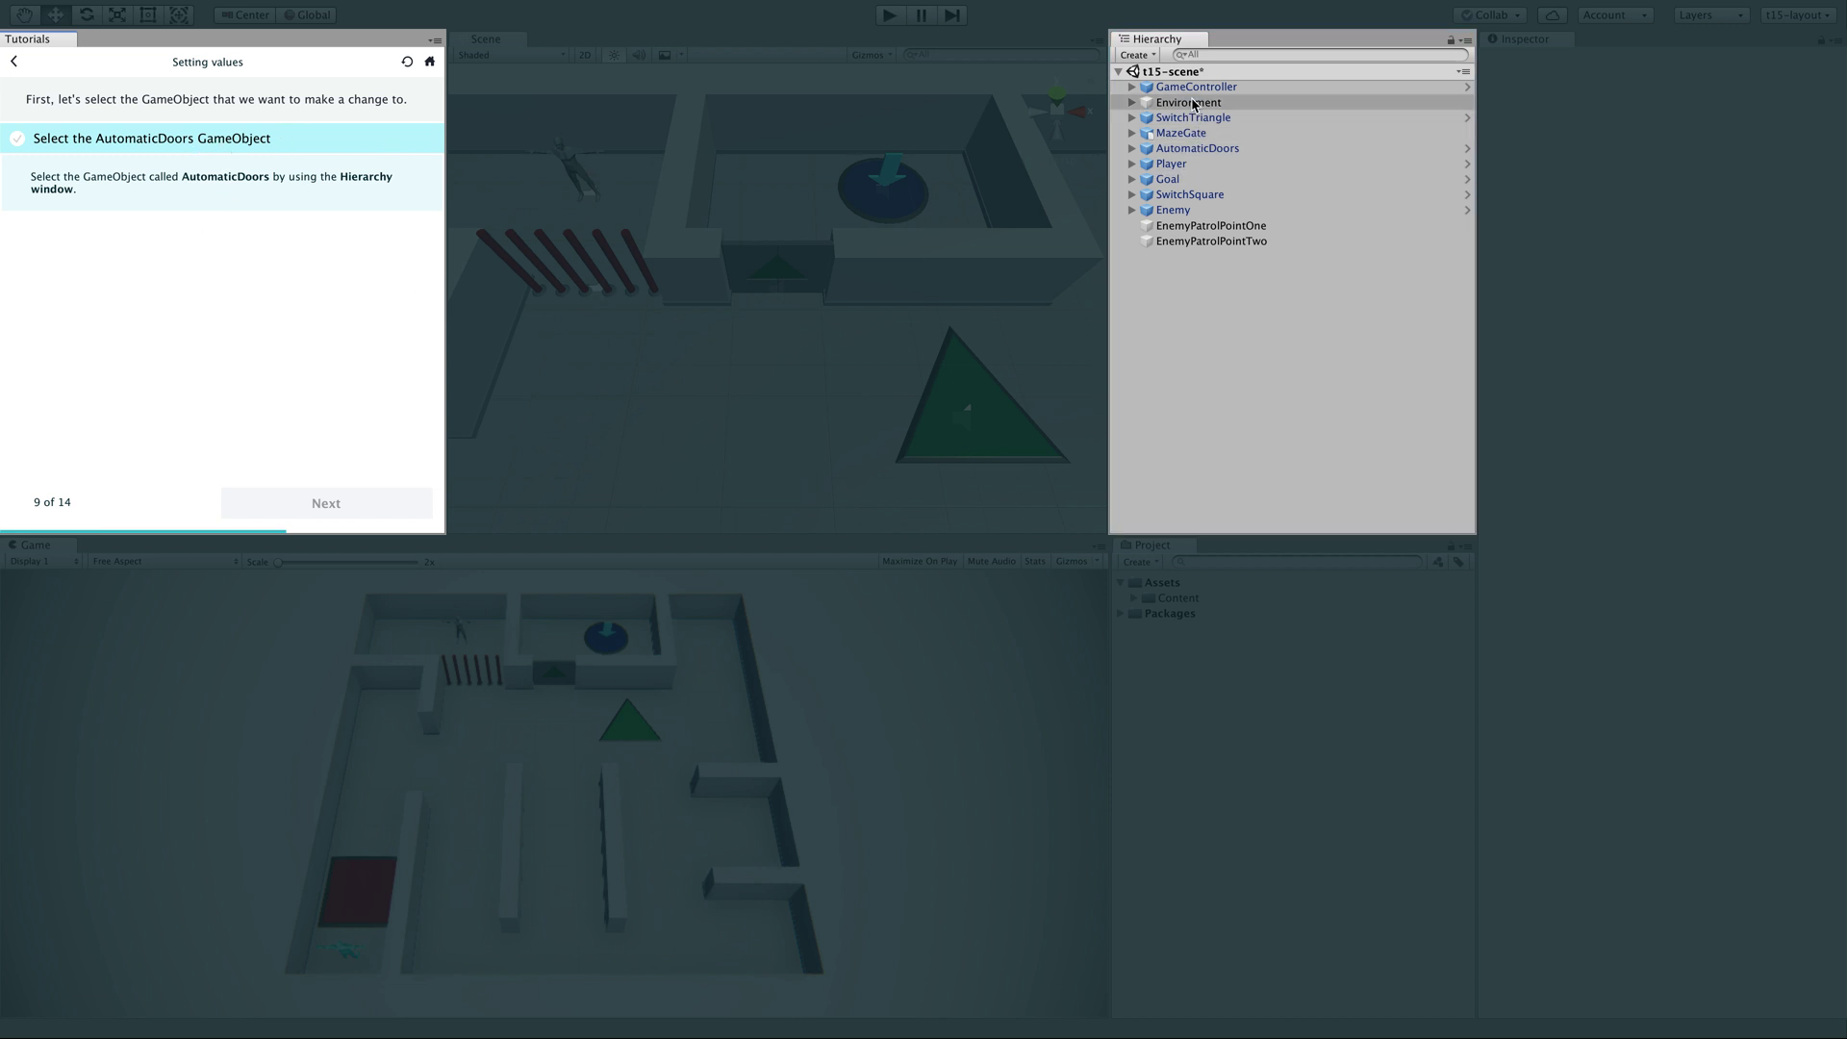
{"action": "left_click", "coordinate": [1198, 151]}
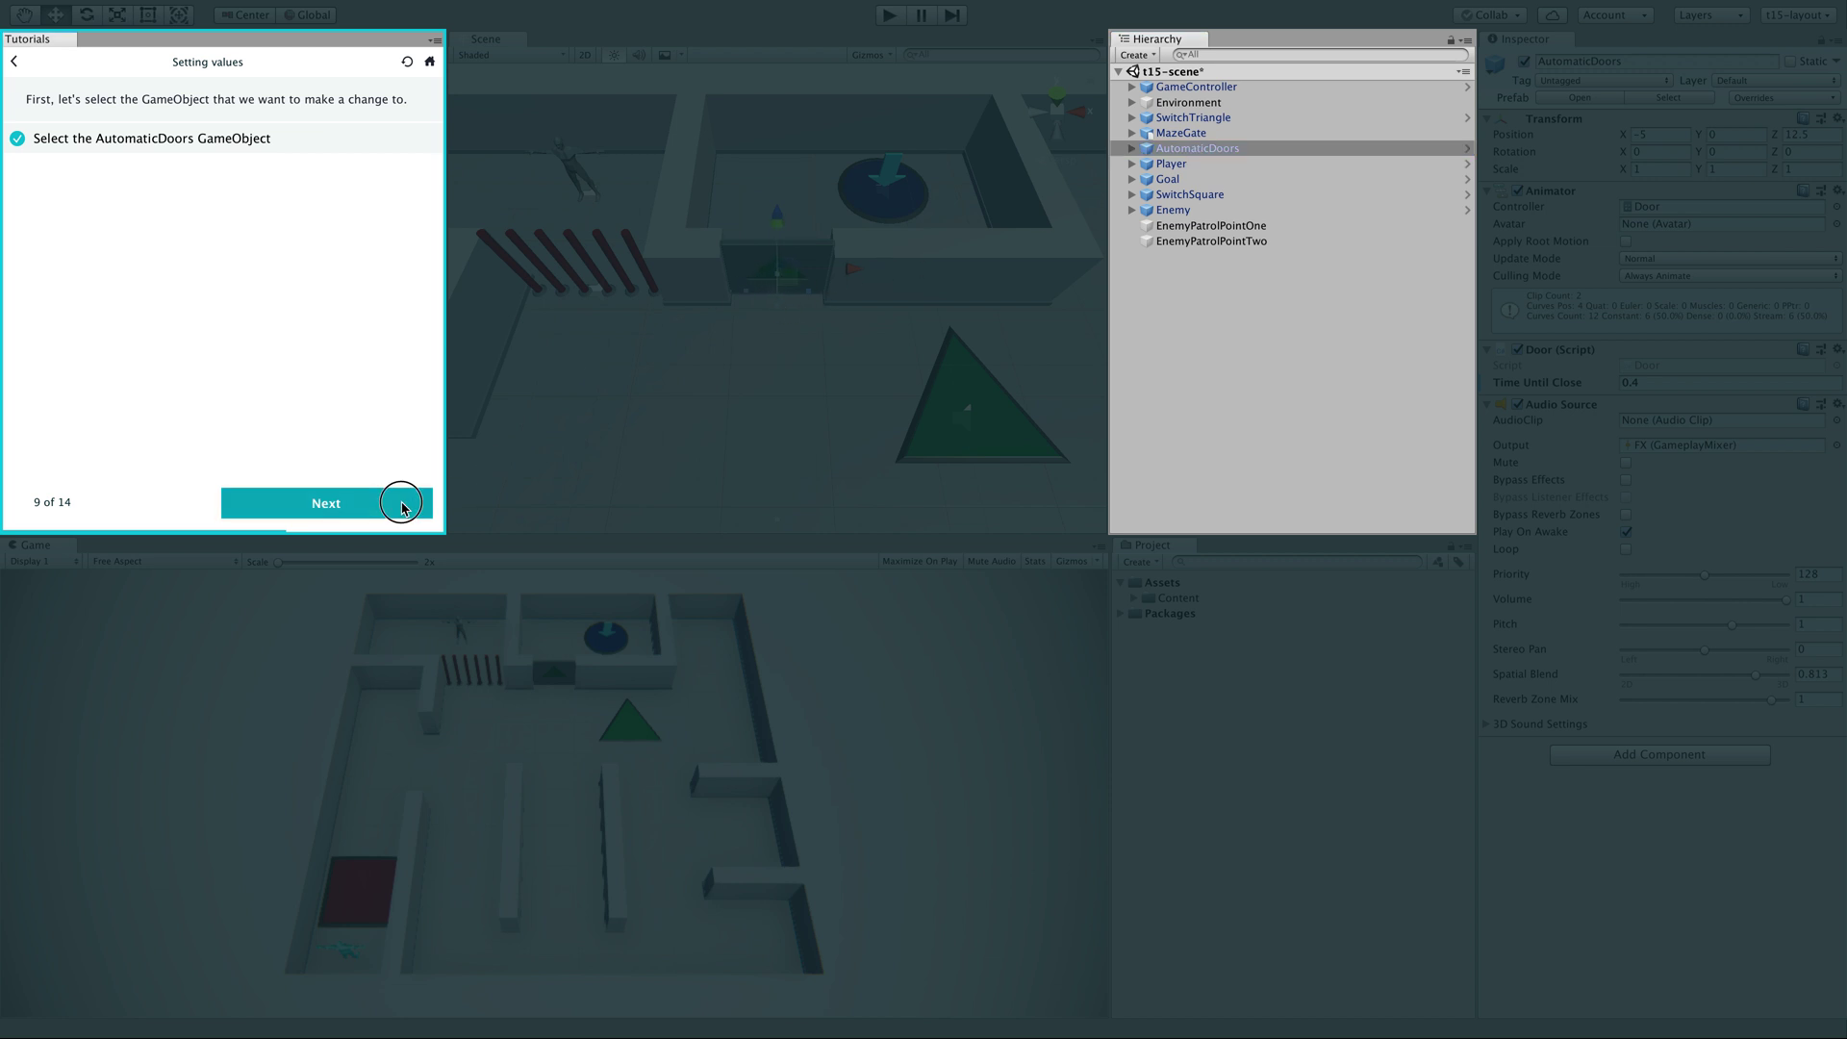
{"action": "left_click", "coordinate": [400, 501]}
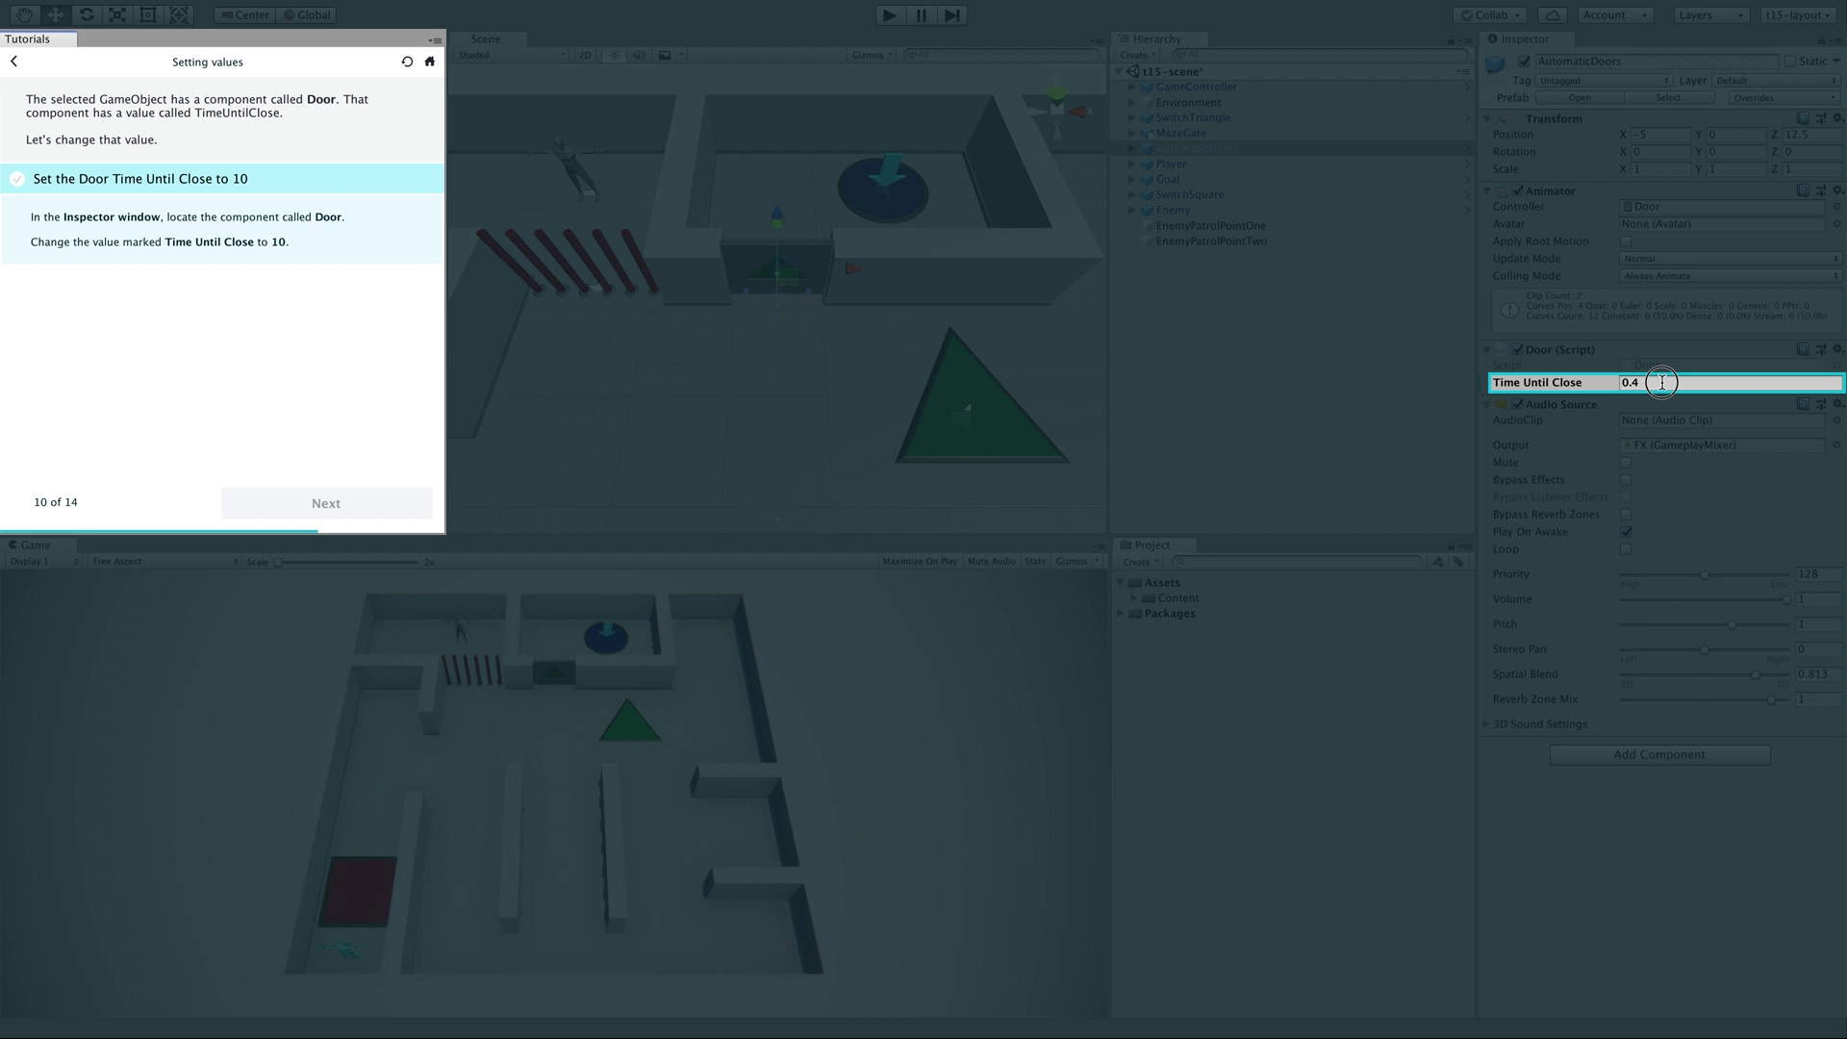
Step: Set Time Until Close on the AutomaticDoors' Door script to 10
{"action": "left_click", "coordinate": [1633, 383]}
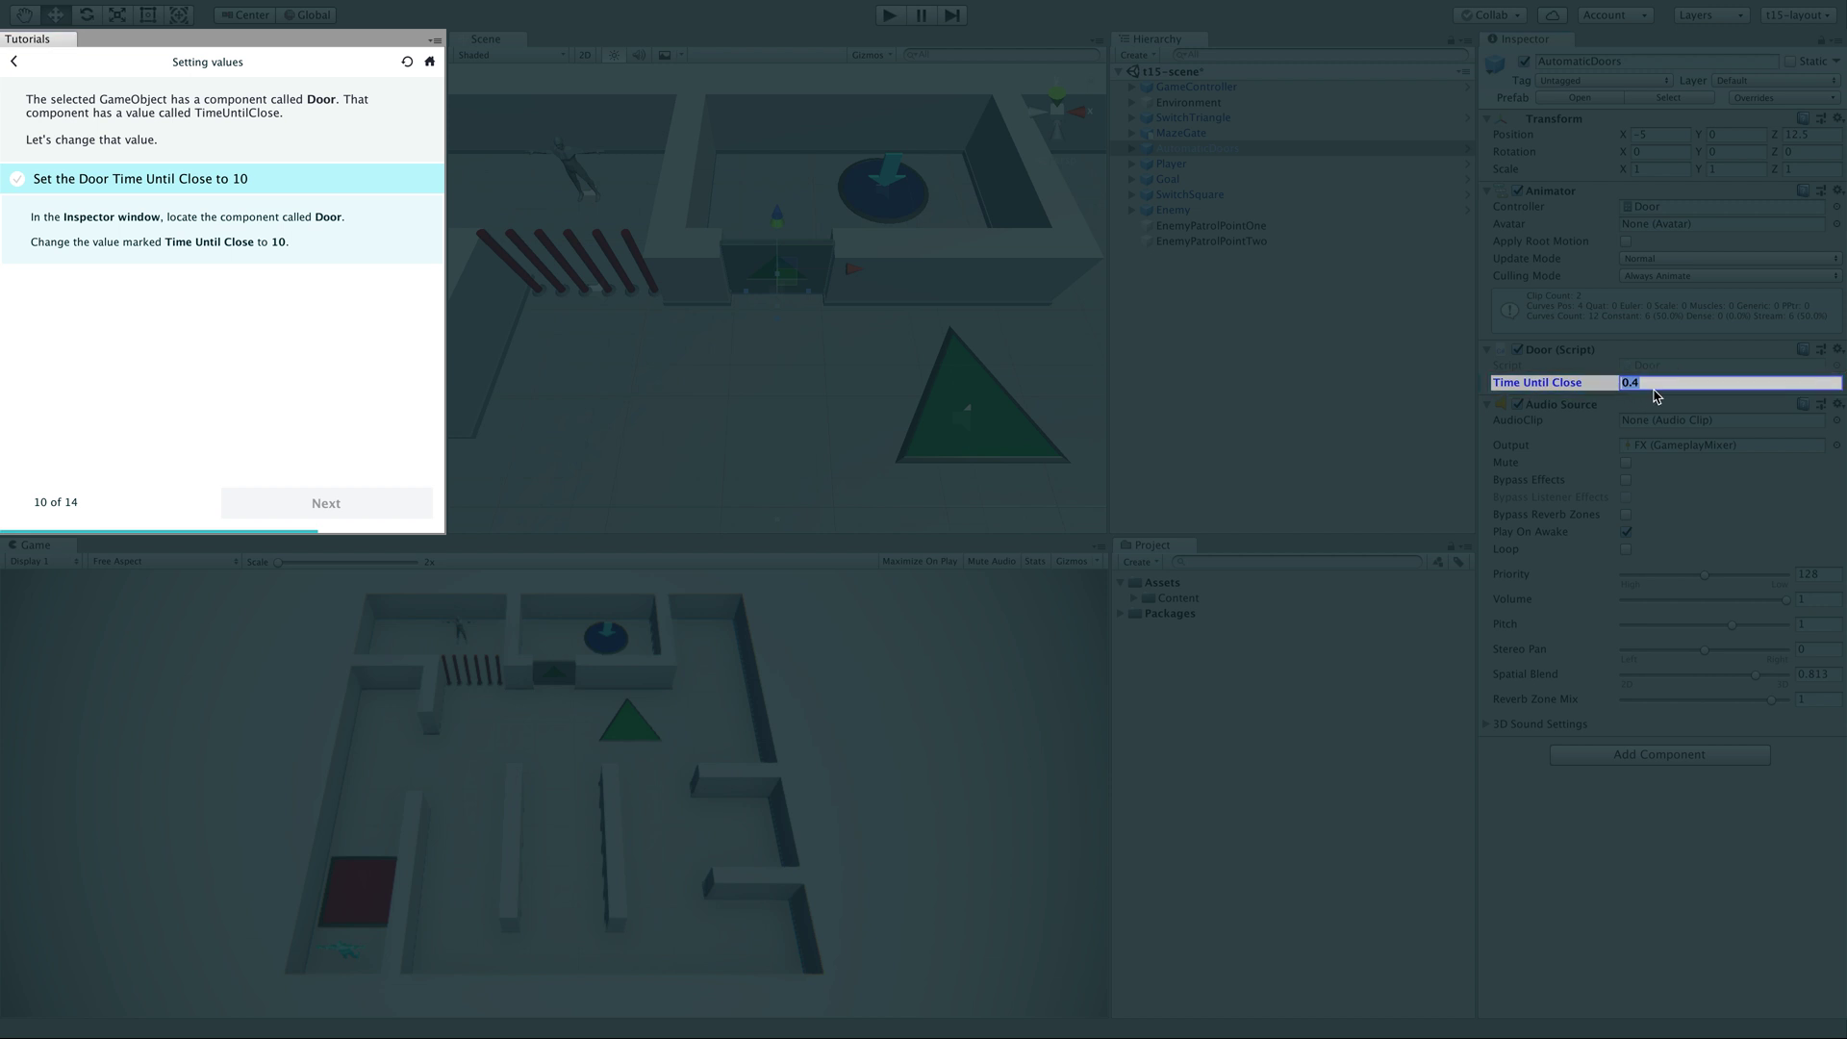
{"action": "type", "text": "1"}
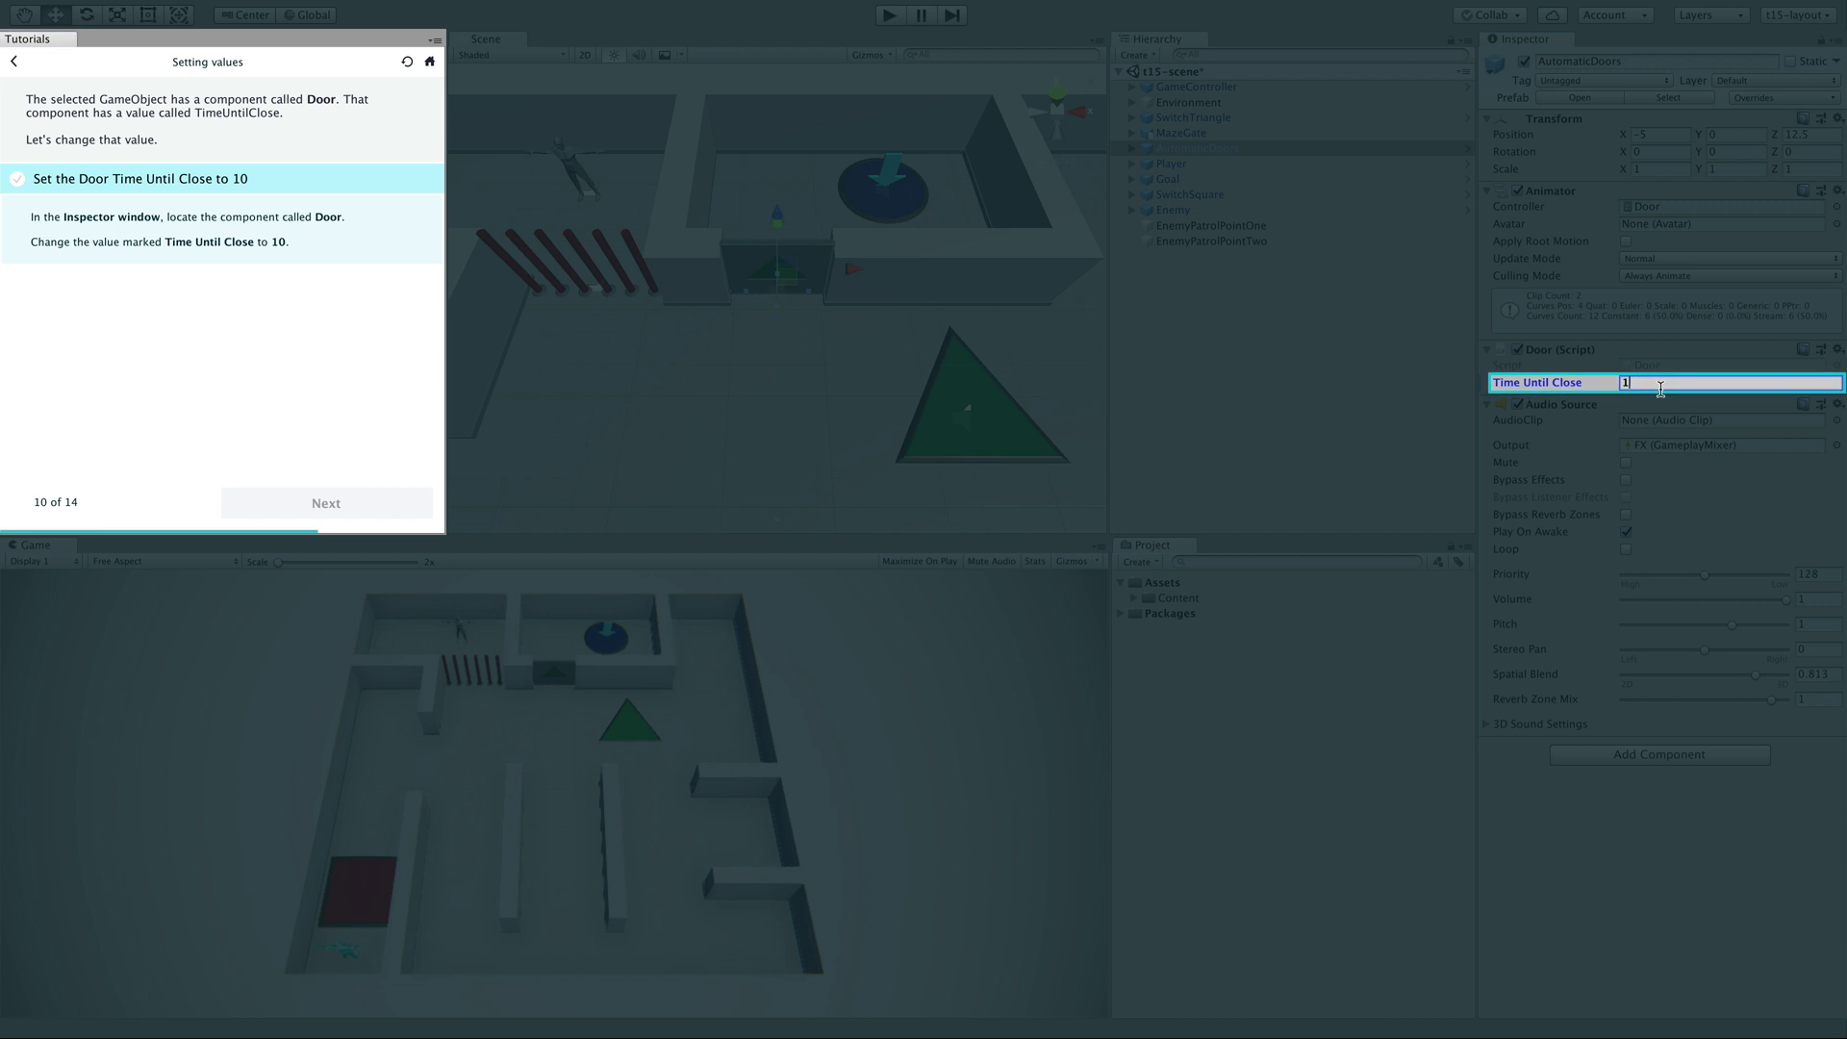
{"action": "type", "text": "0"}
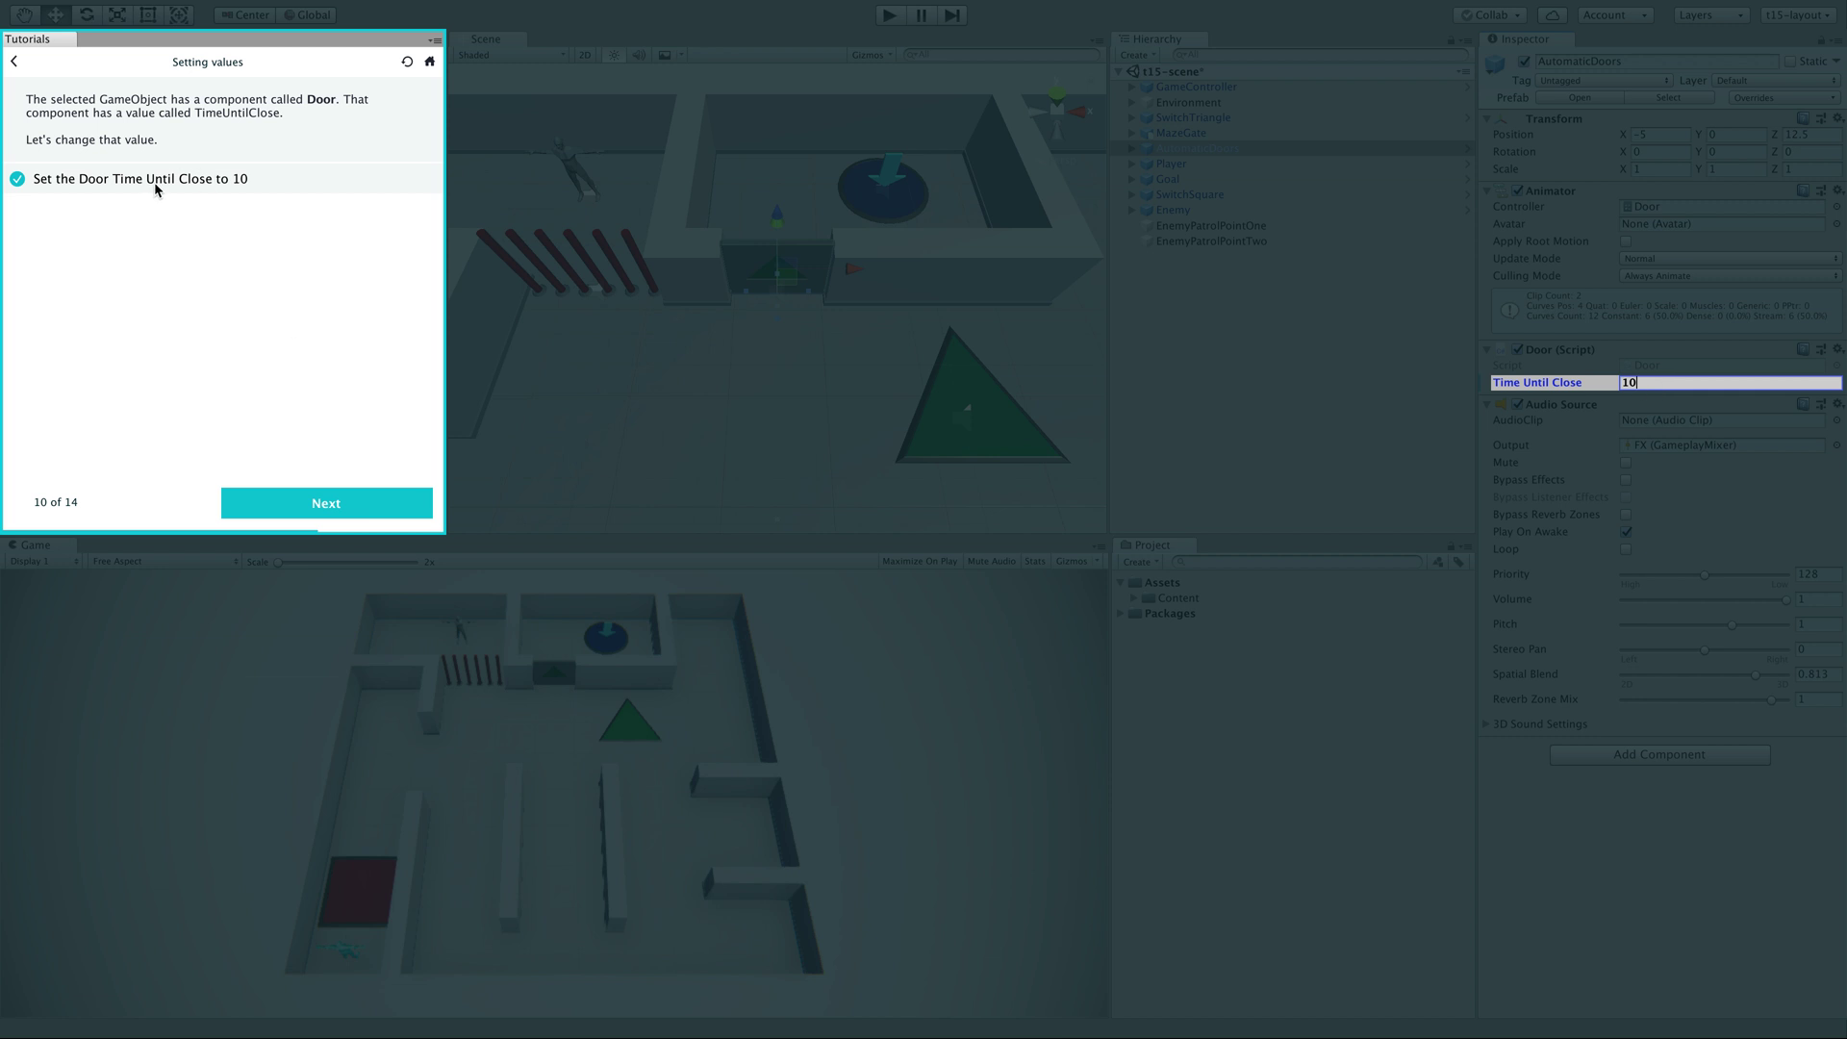
Step: Advance the tutorial past the custom components explanation to the change test and enter Play Mode
{"action": "left_click", "coordinate": [340, 504]}
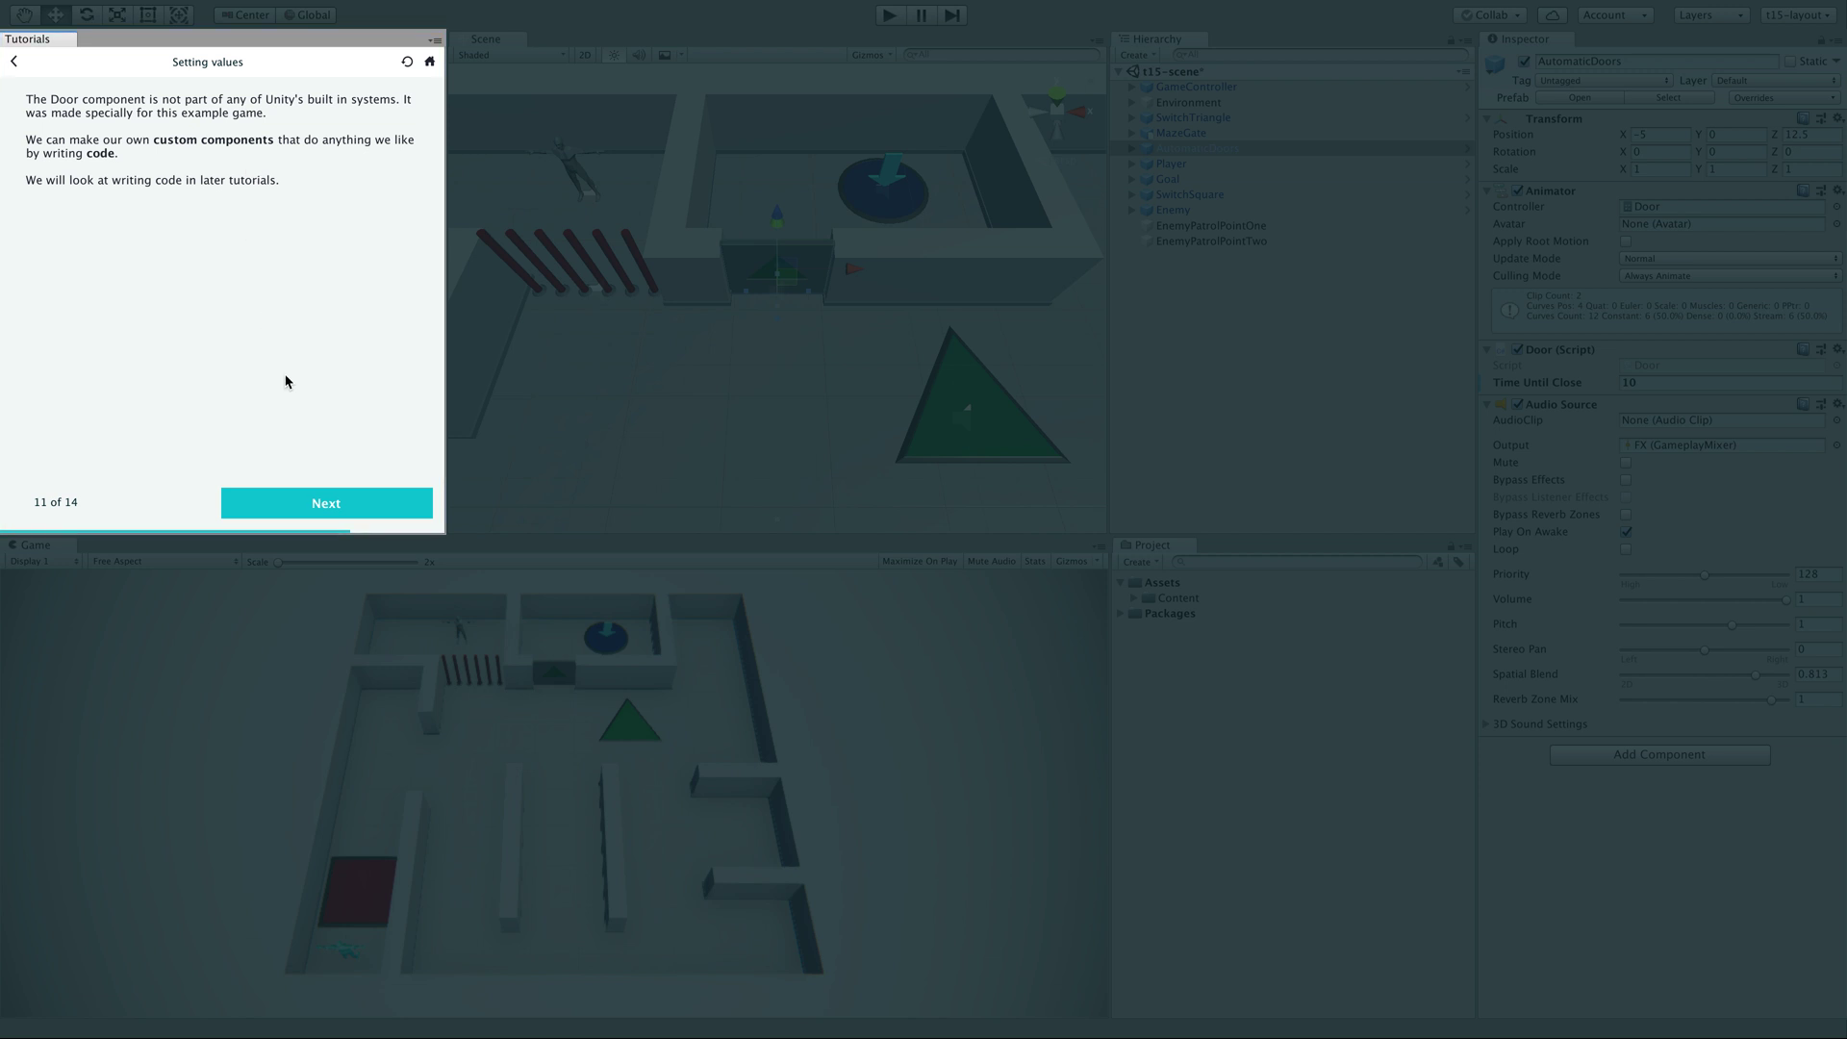
{"action": "left_click", "coordinate": [343, 502]}
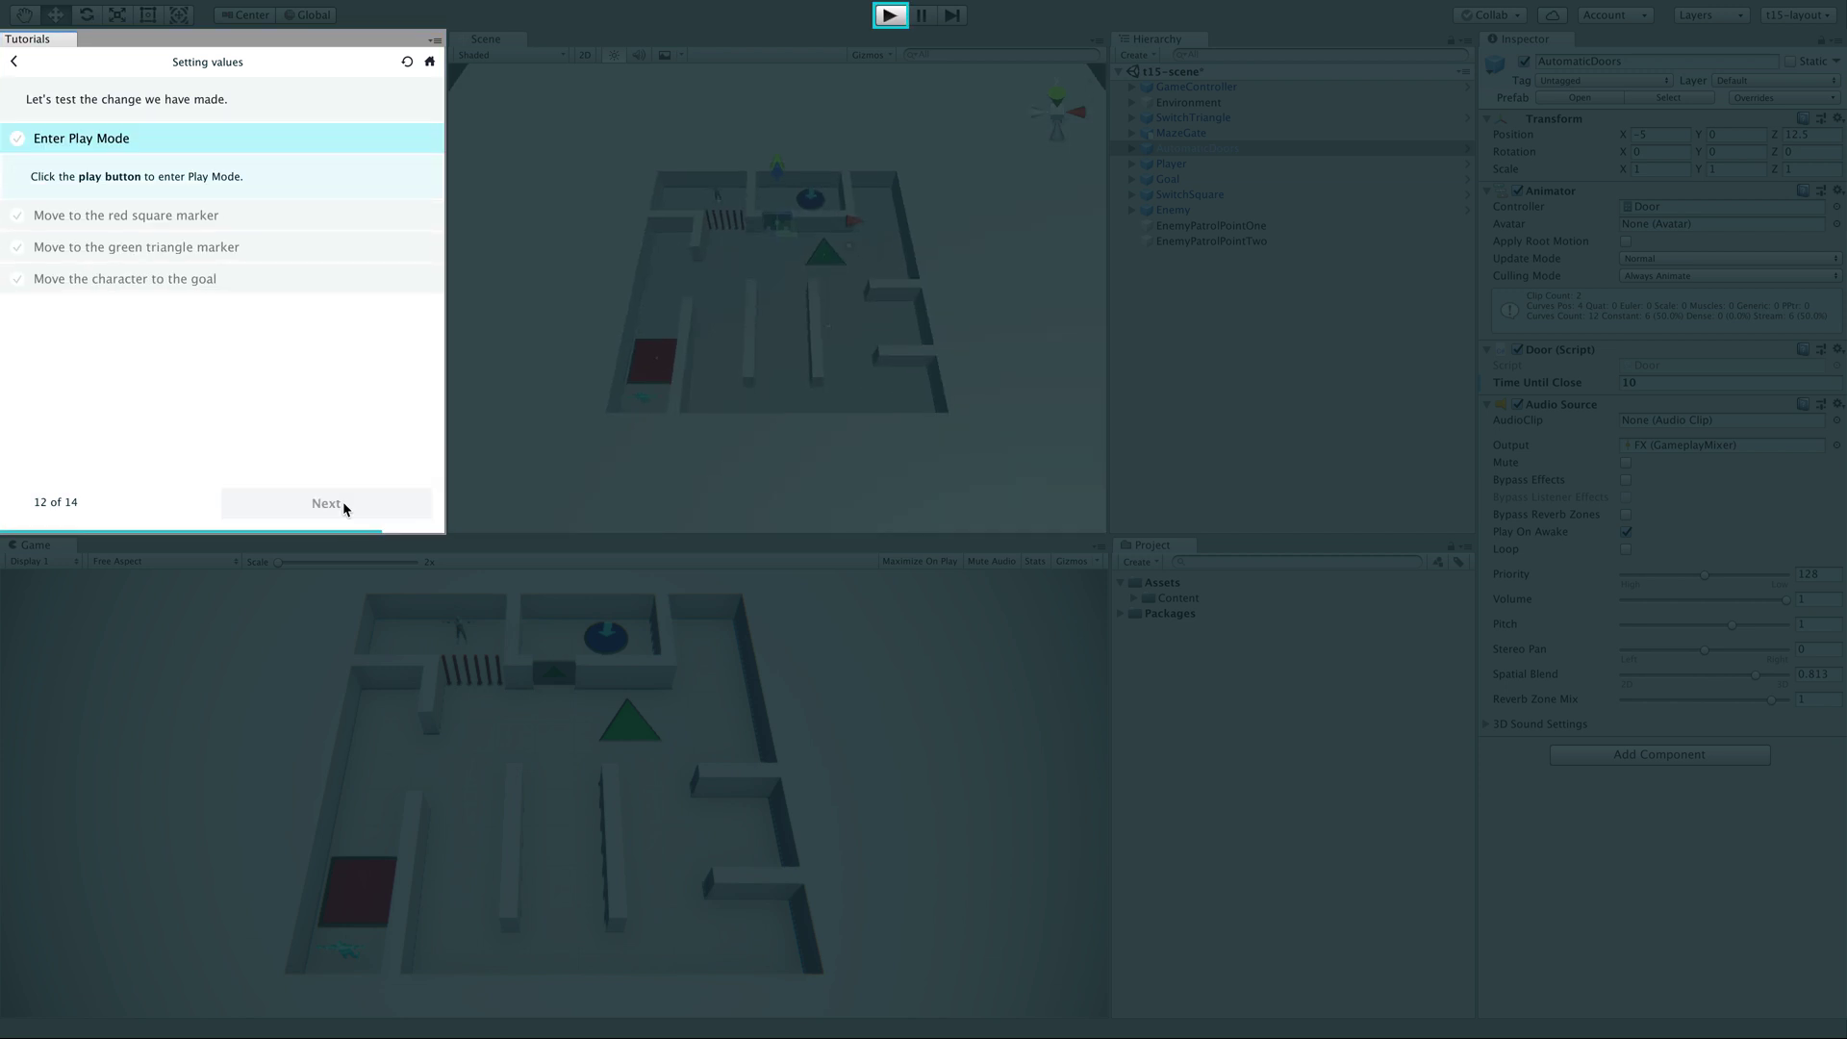
{"action": "mouse_move", "coordinate": [896, 17]}
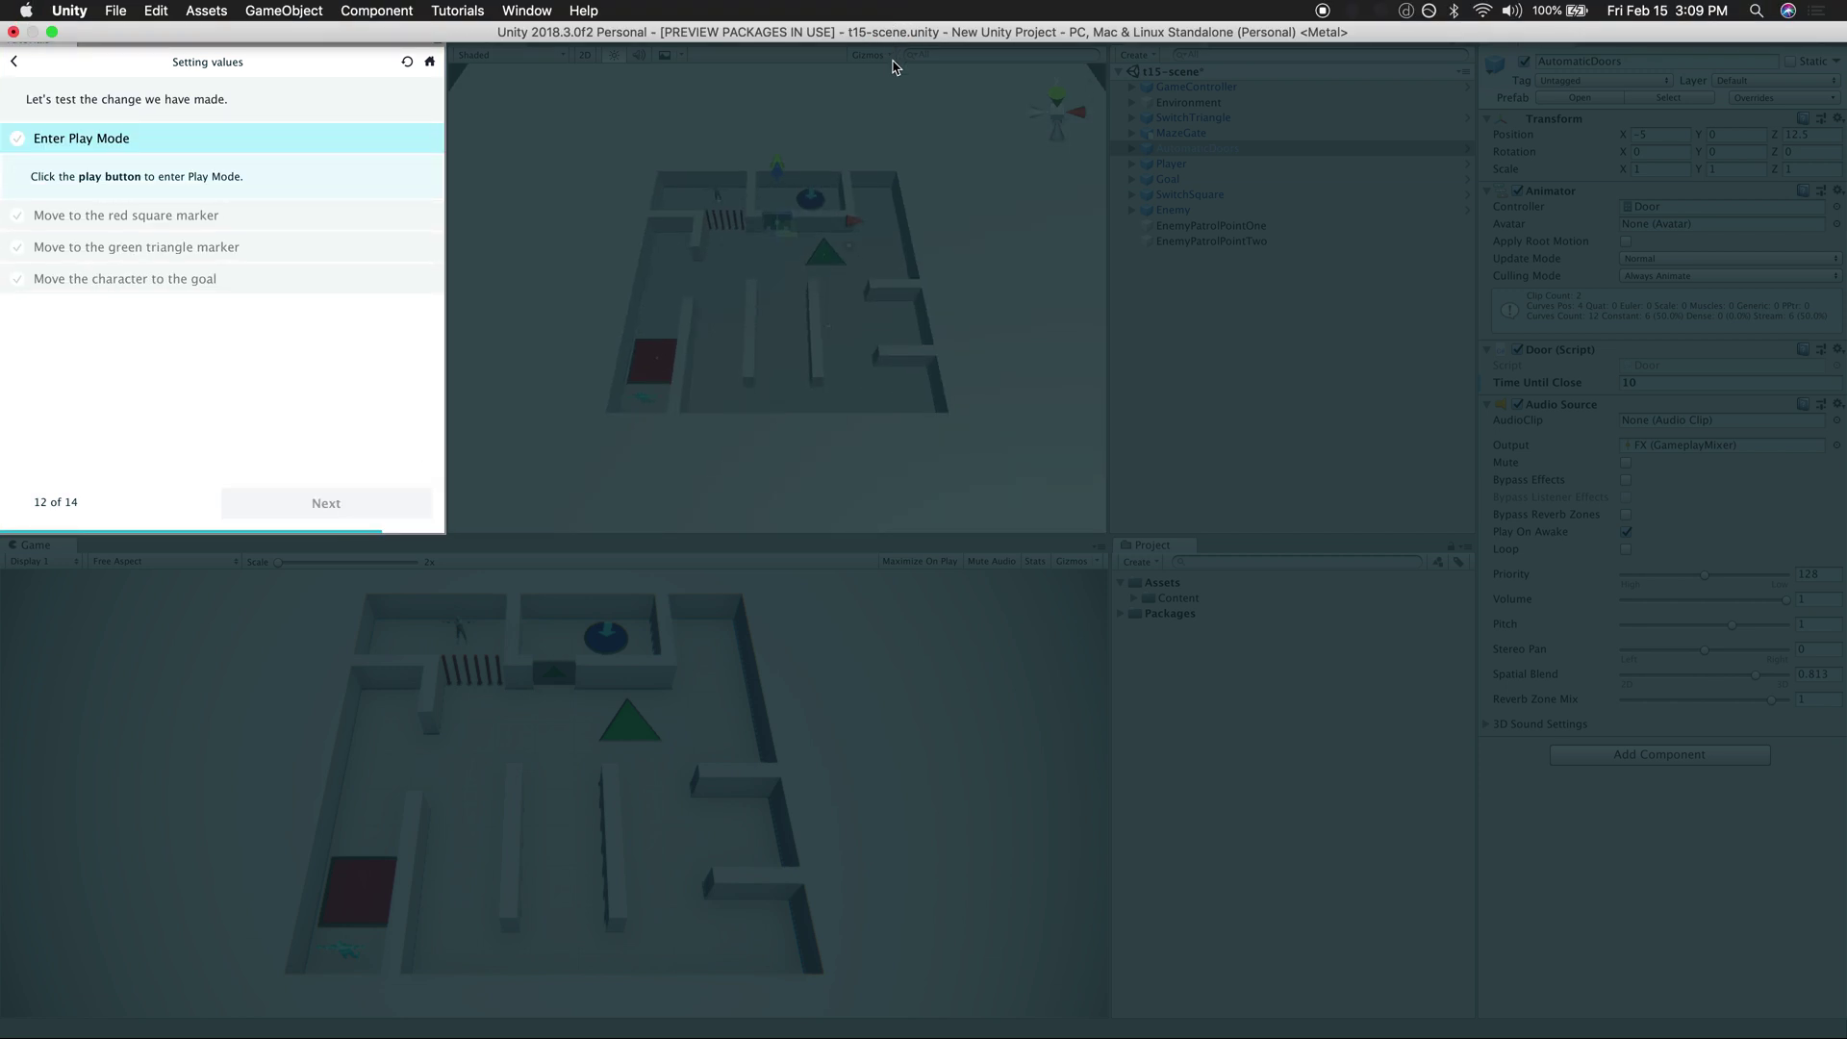
{"action": "left_click", "coordinate": [892, 19]}
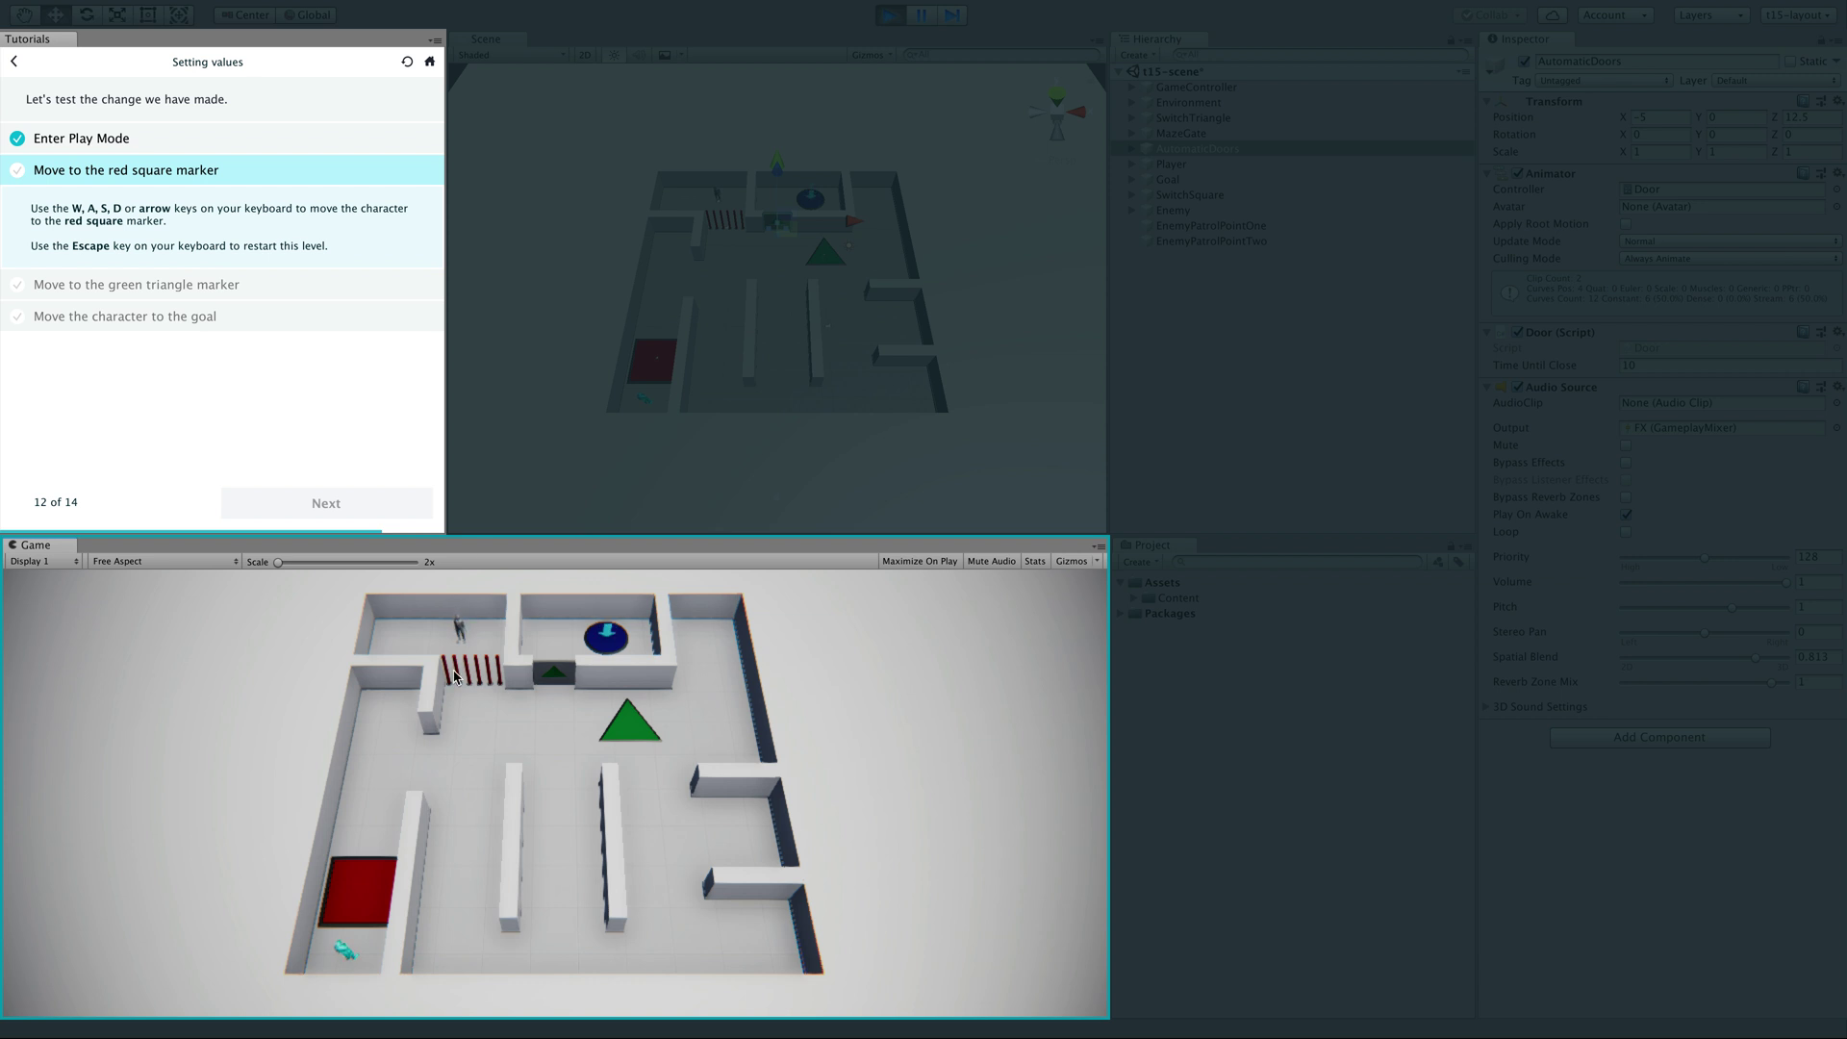
Step: Guide the character over the red square marker, onto the green triangle marker, and through the open automatic door to the goal
{"action": "key", "text": "w"}
{"action": "key", "text": "w"}
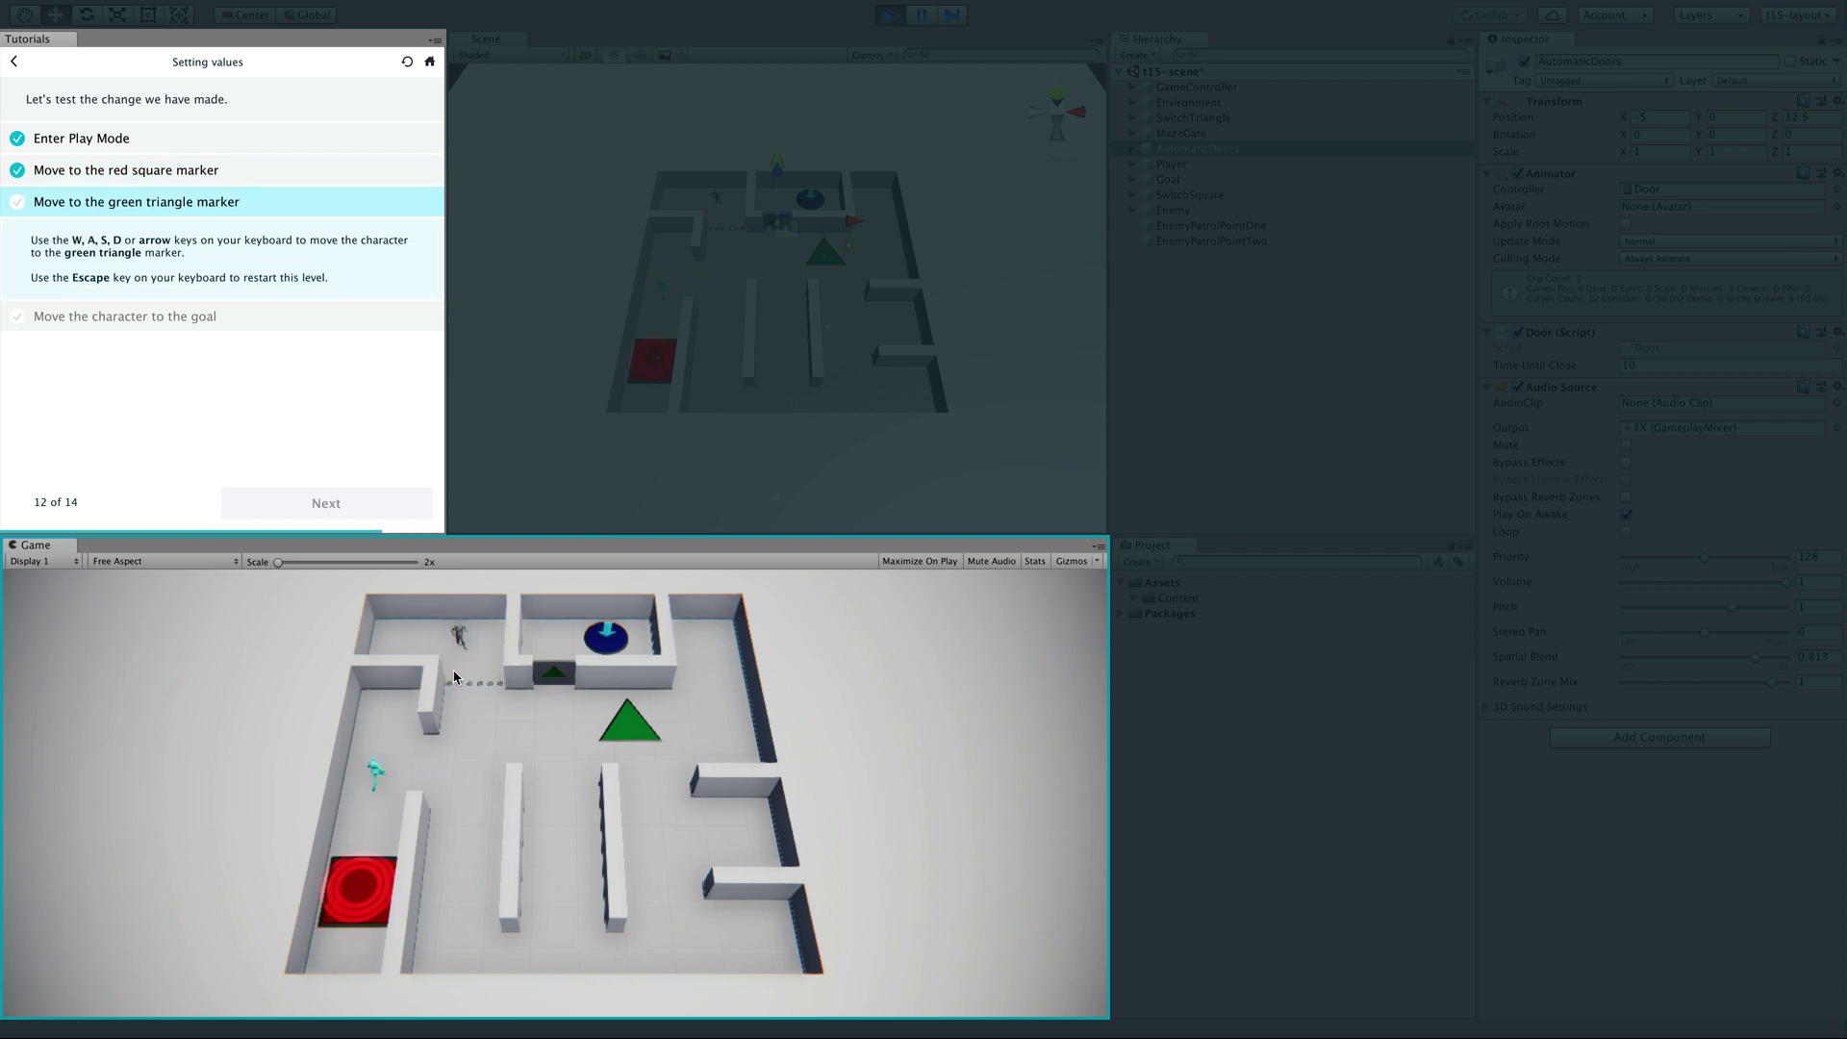
{"action": "key", "text": "d"}
{"action": "key", "text": "d"}
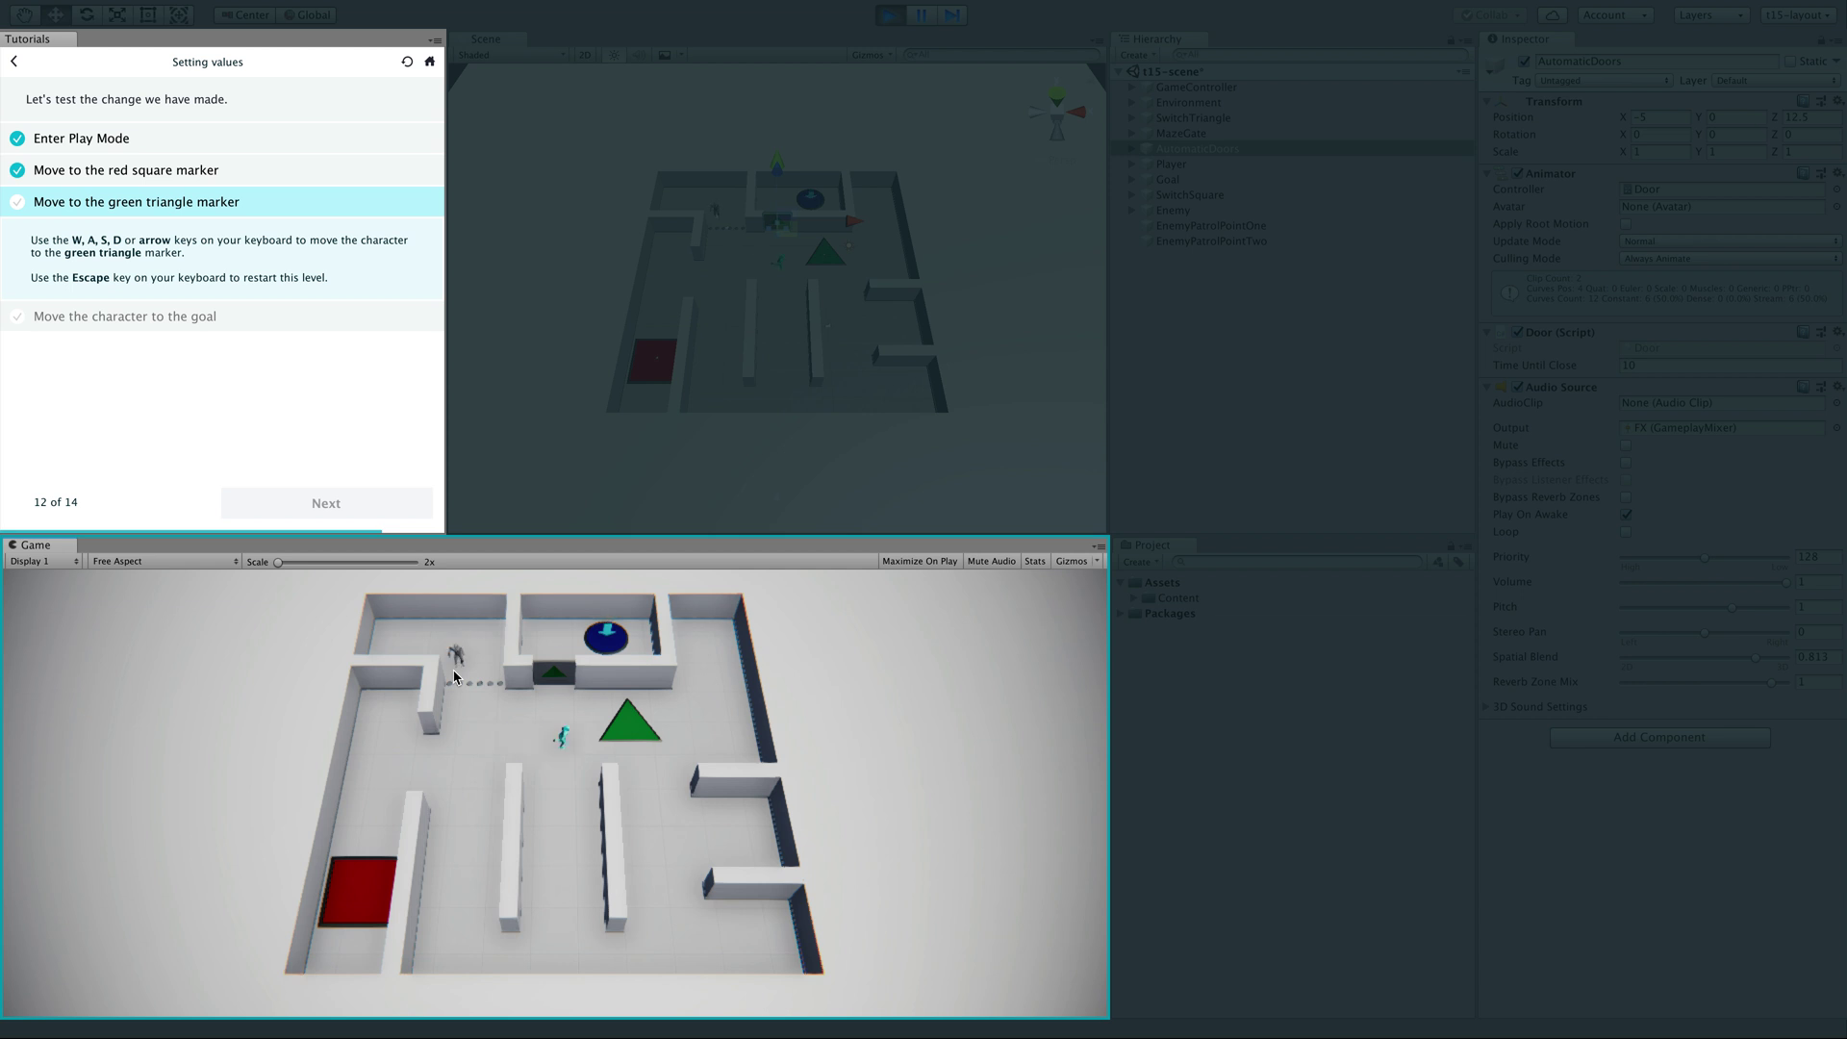
{"action": "key", "text": "a"}
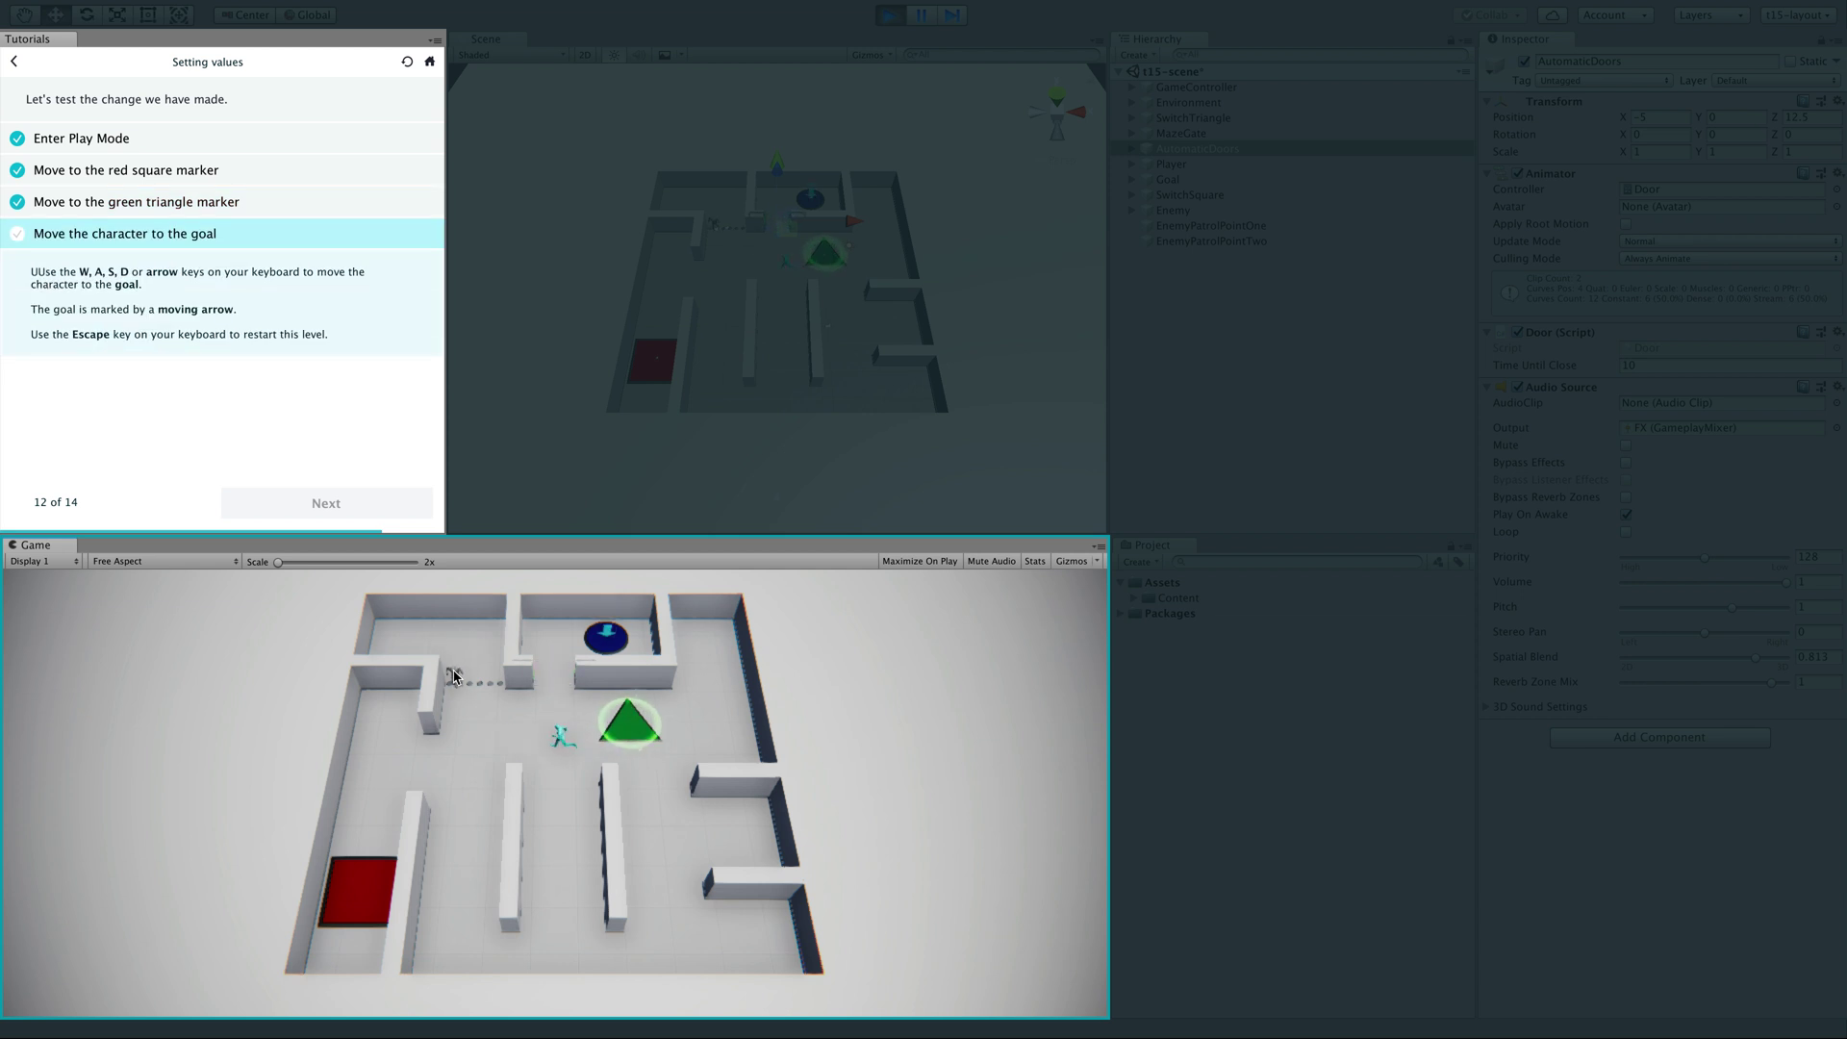
{"action": "key", "text": "w"}
{"action": "key", "text": "d"}
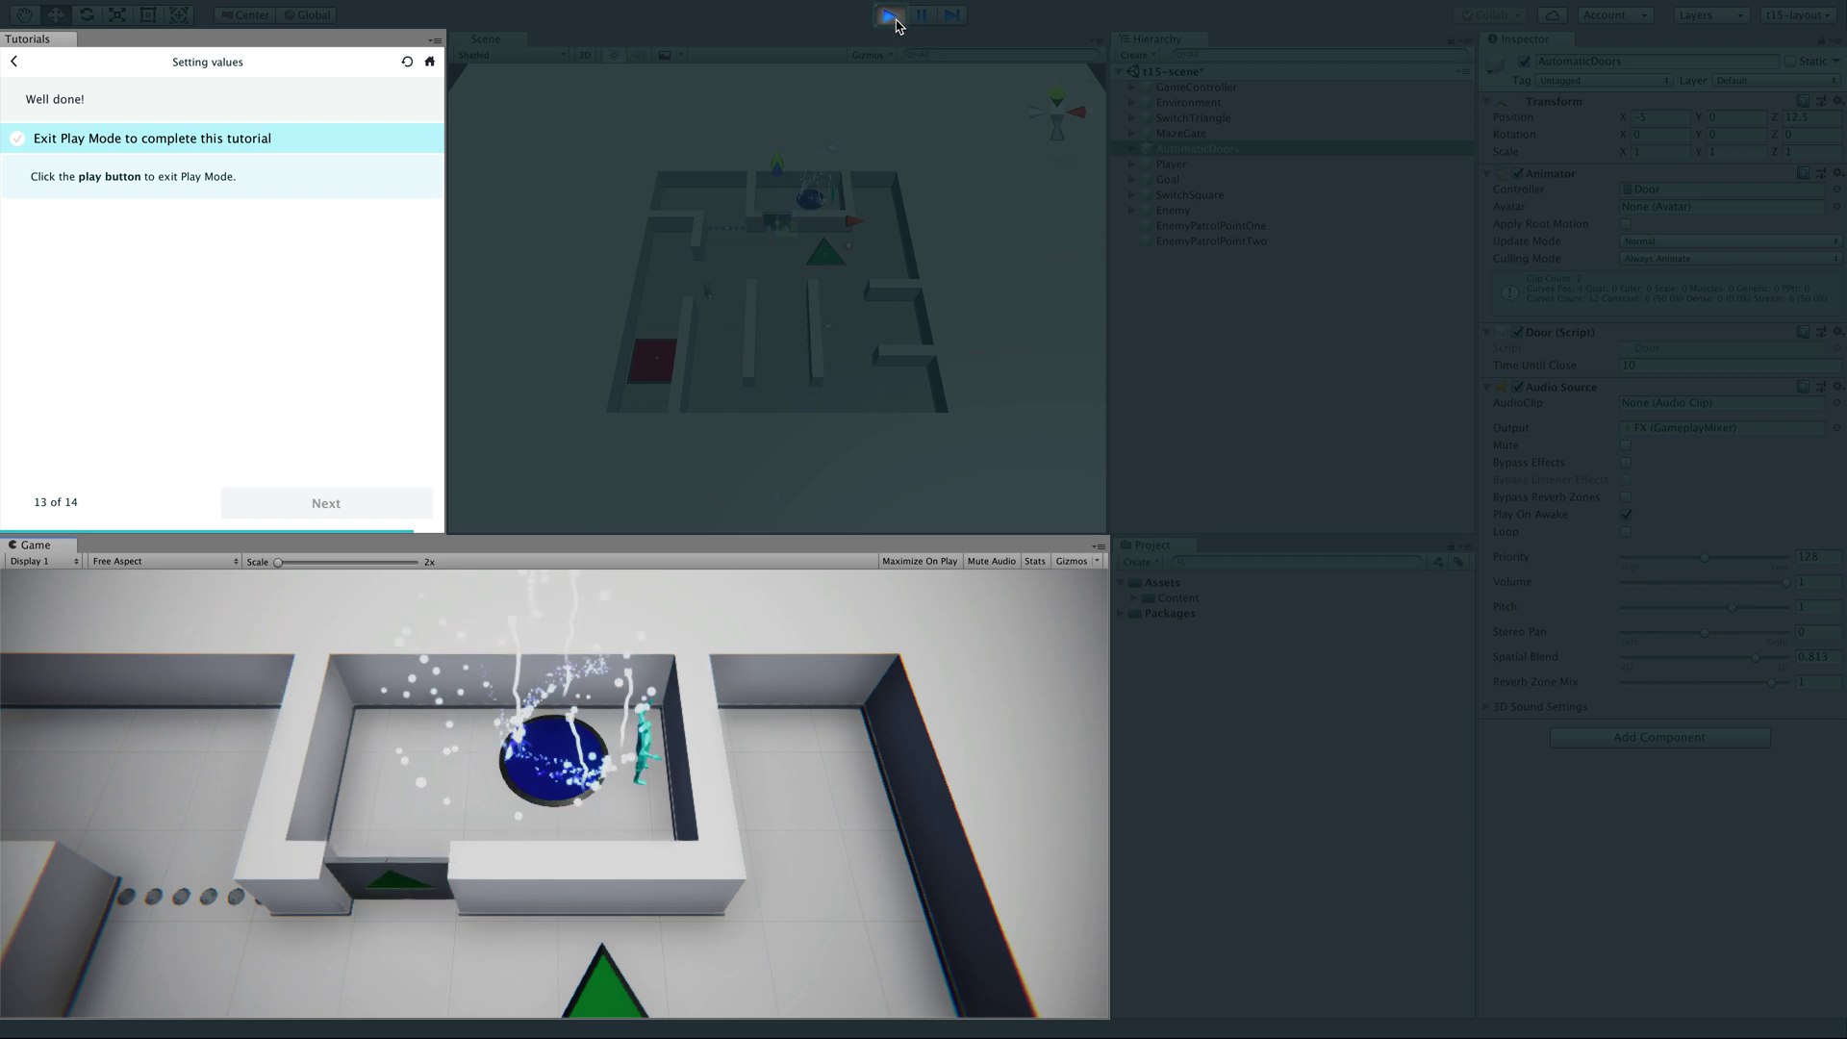
Step: Exit Play Mode and advance the Setting values tutorial to its closing summary page
{"action": "left_click", "coordinate": [891, 16]}
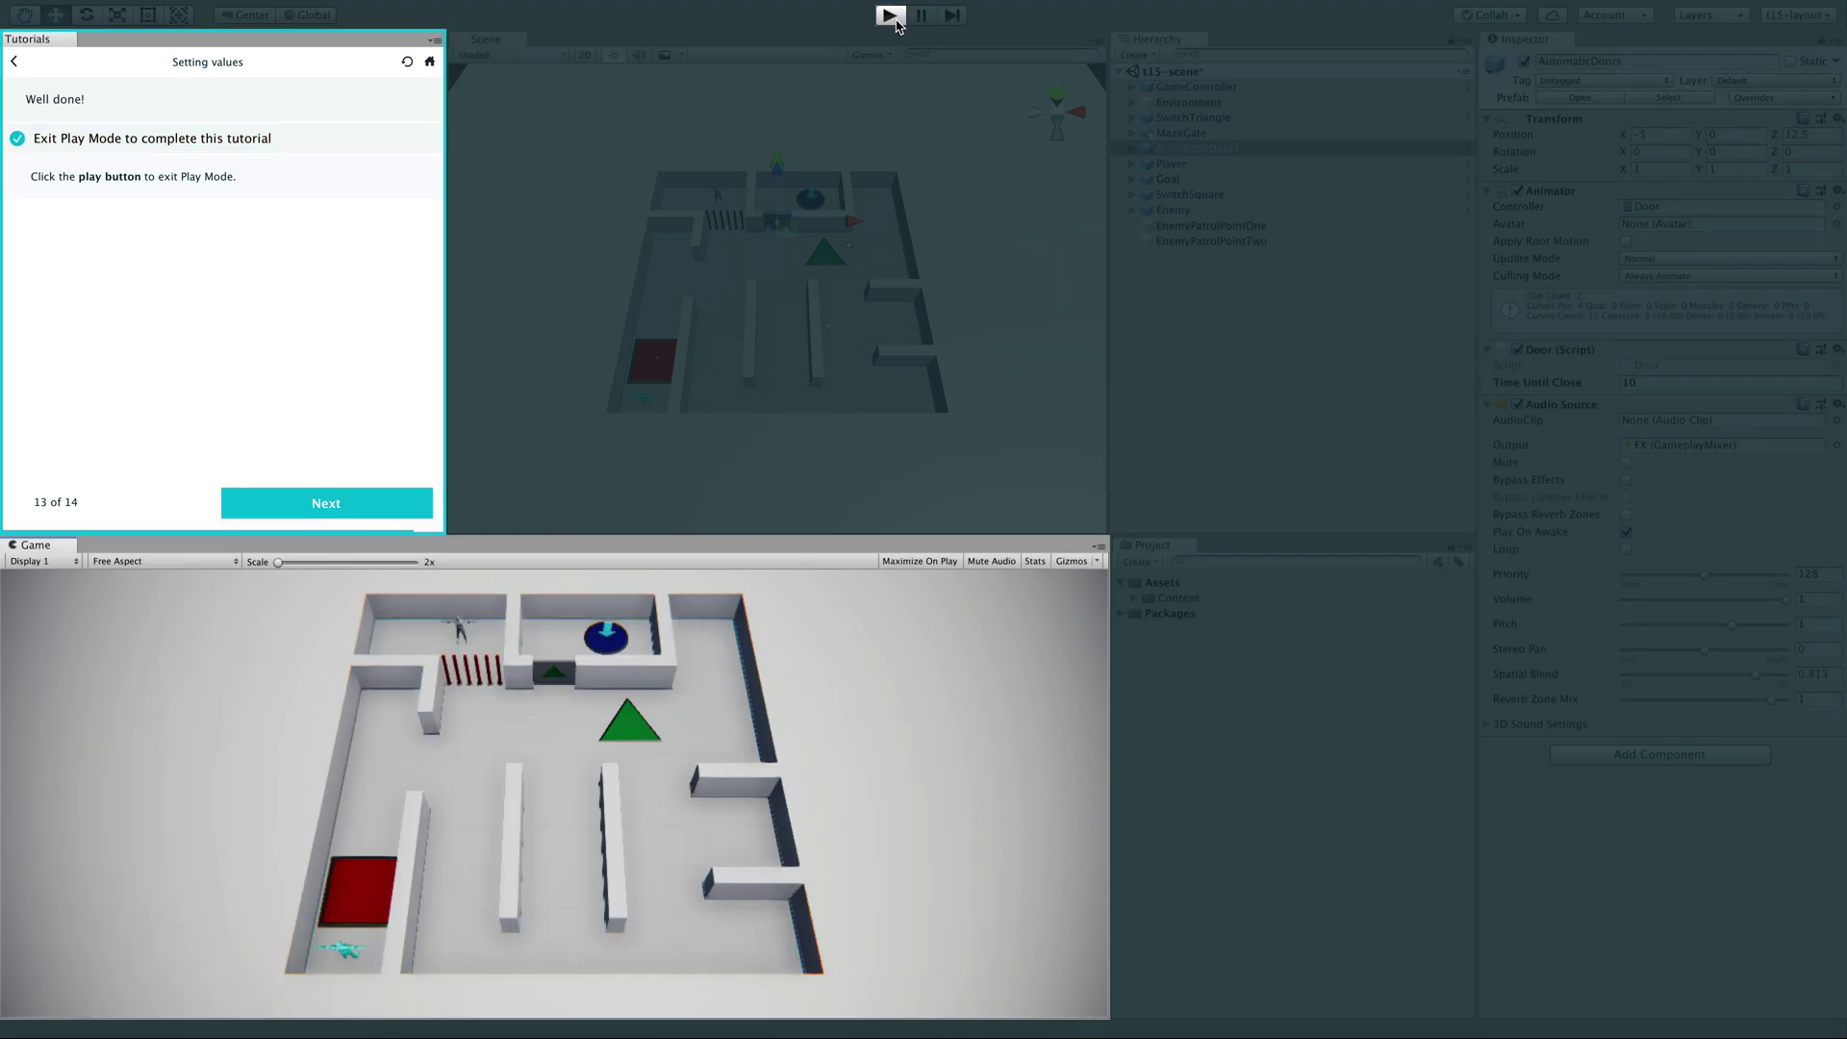
{"action": "left_click", "coordinate": [348, 503]}
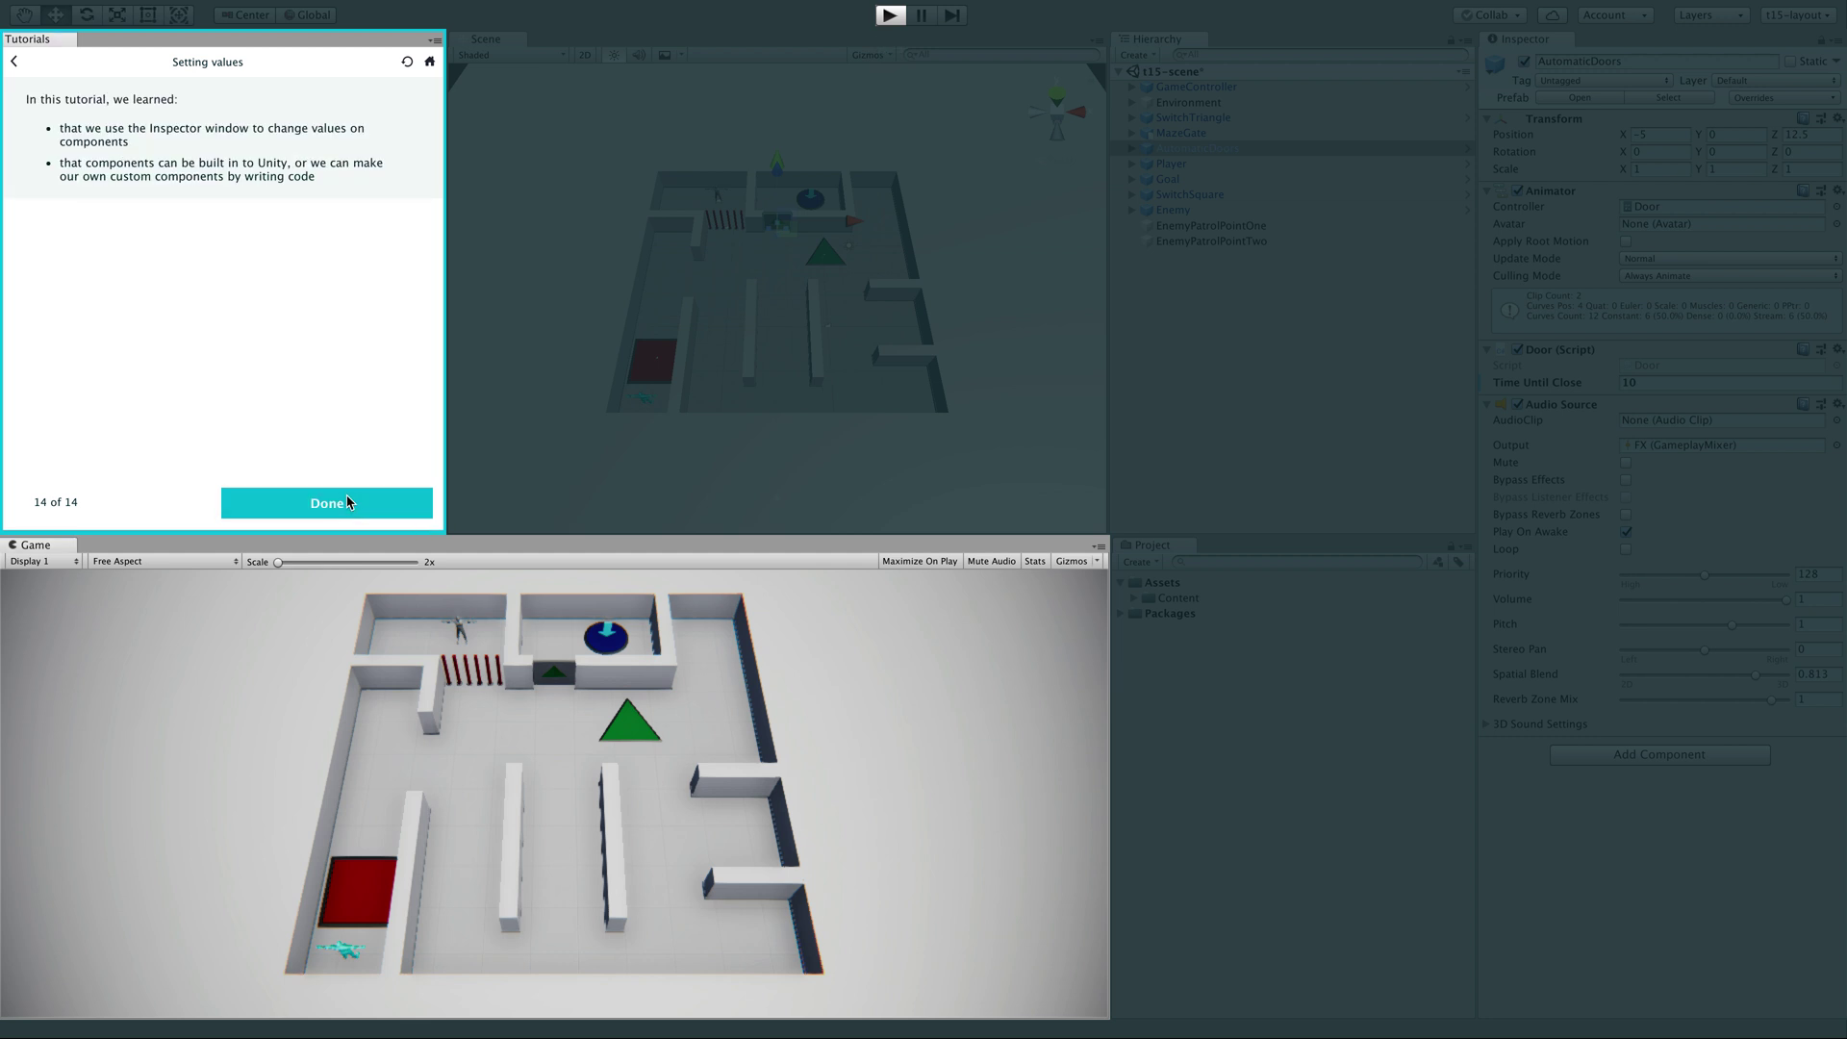